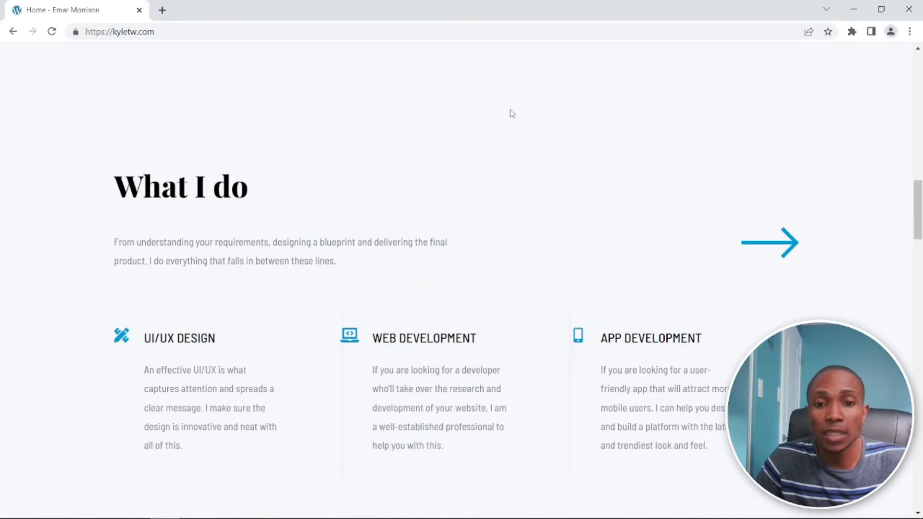
# - Look through the finished portfolio site's home page, from services, skills and experience to the portfolio and contact sections
pyautogui.scroll(-10, 515, 114)
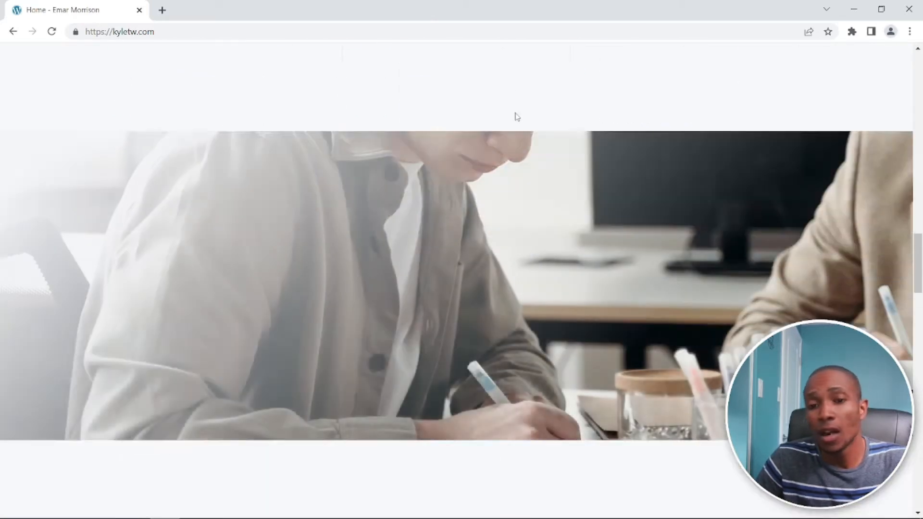
pyautogui.scroll(-5, 518, 116)
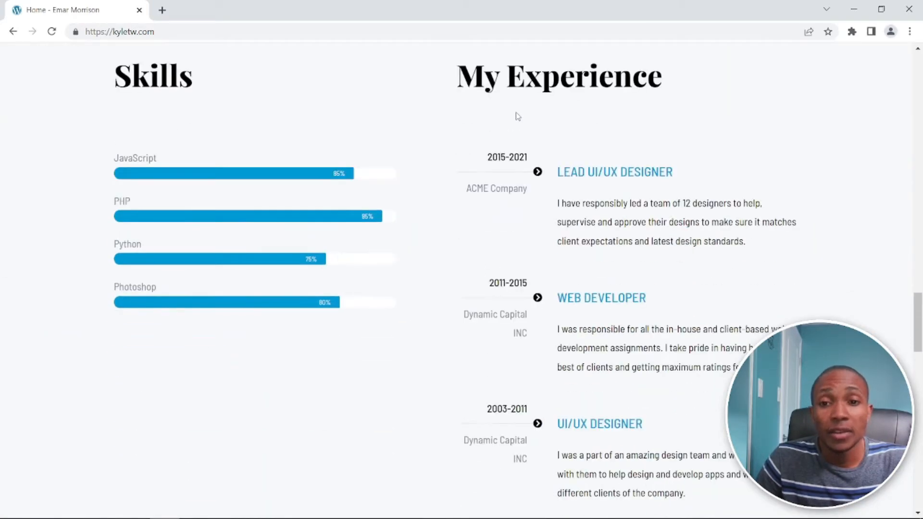
pyautogui.scroll(-7, 517, 117)
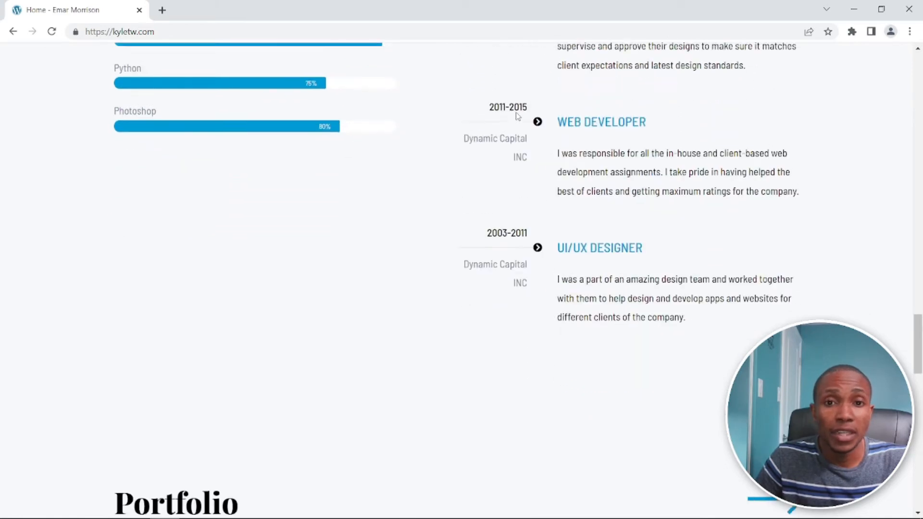
pyautogui.scroll(-10, 519, 118)
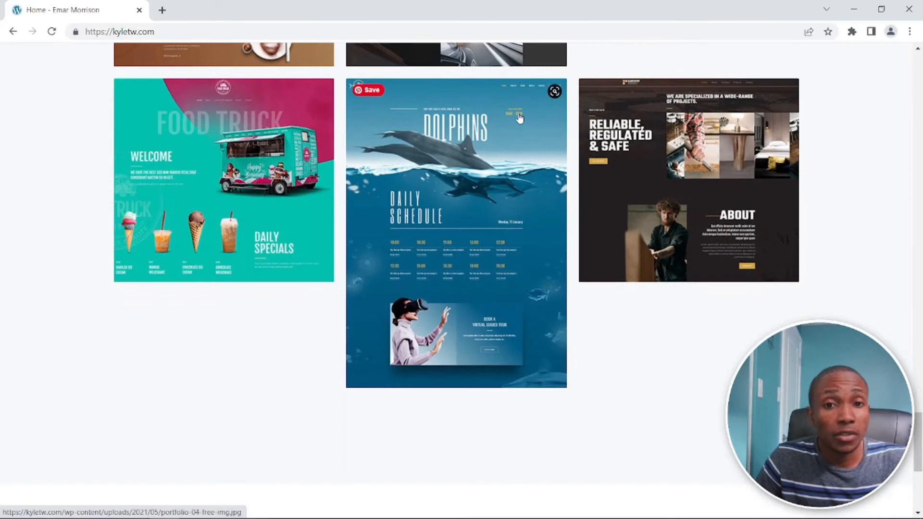
pyautogui.scroll(-1, 520, 117)
pyautogui.scroll(-5, 521, 116)
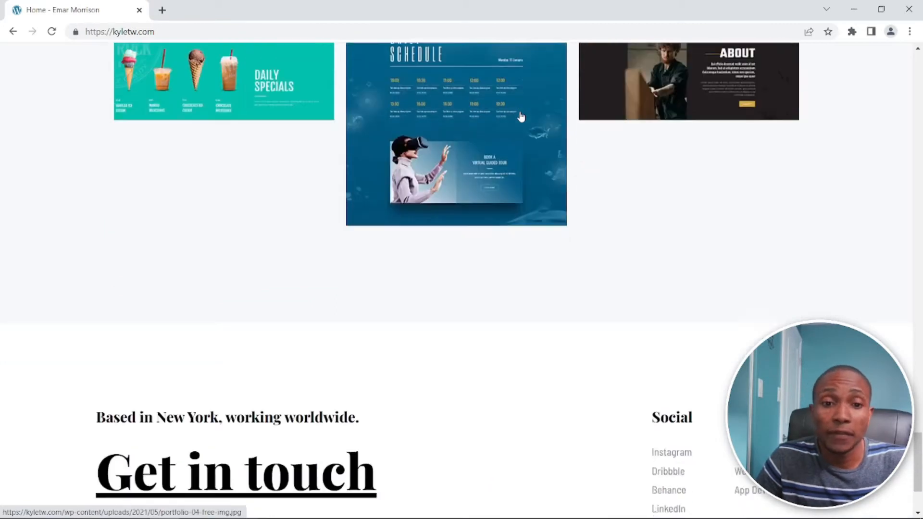
pyautogui.scroll(7, 521, 116)
pyautogui.scroll(-3, 524, 114)
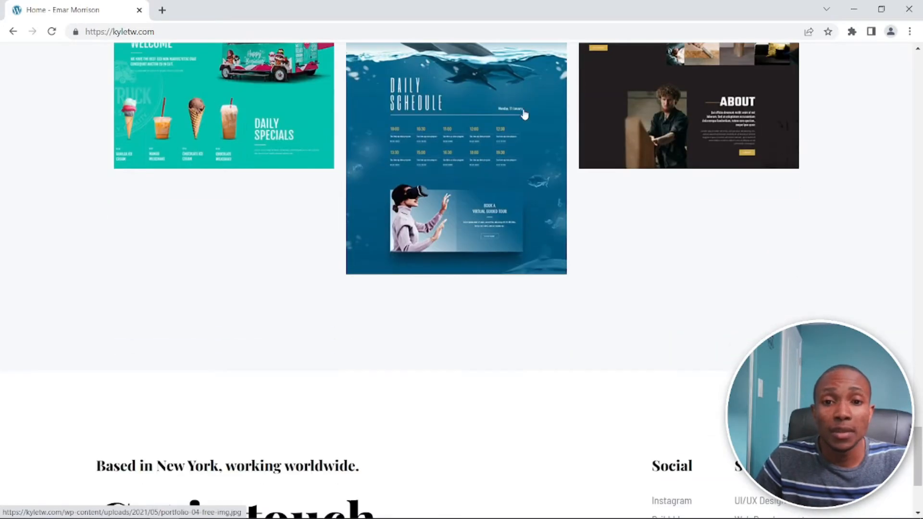
pyautogui.scroll(17, 524, 114)
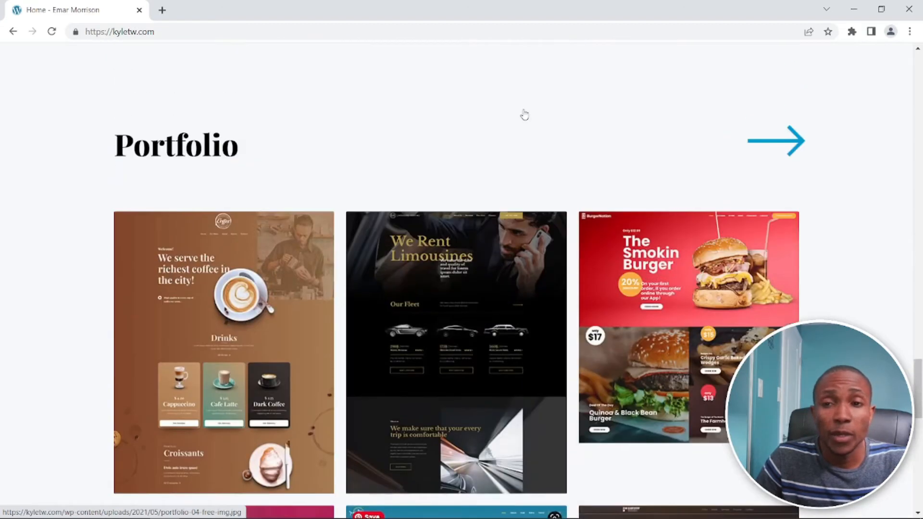
pyautogui.scroll(20, 524, 114)
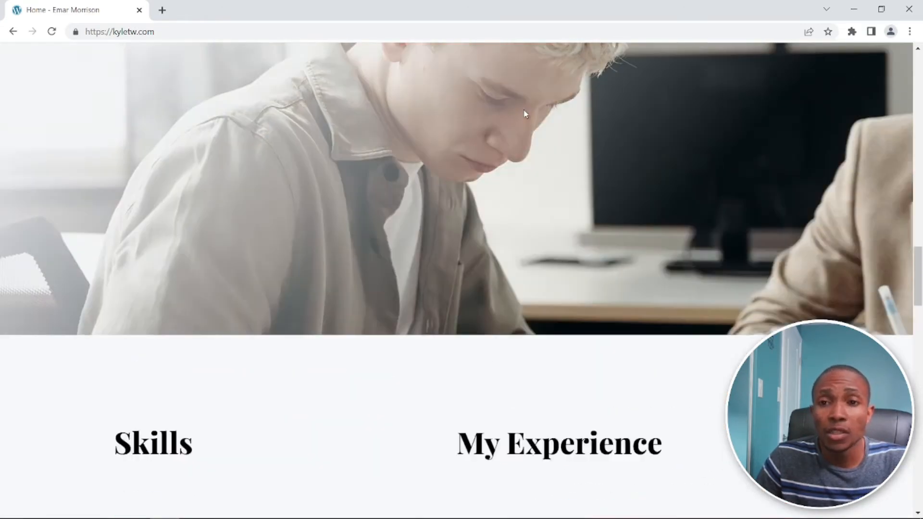
pyautogui.scroll(15, 525, 114)
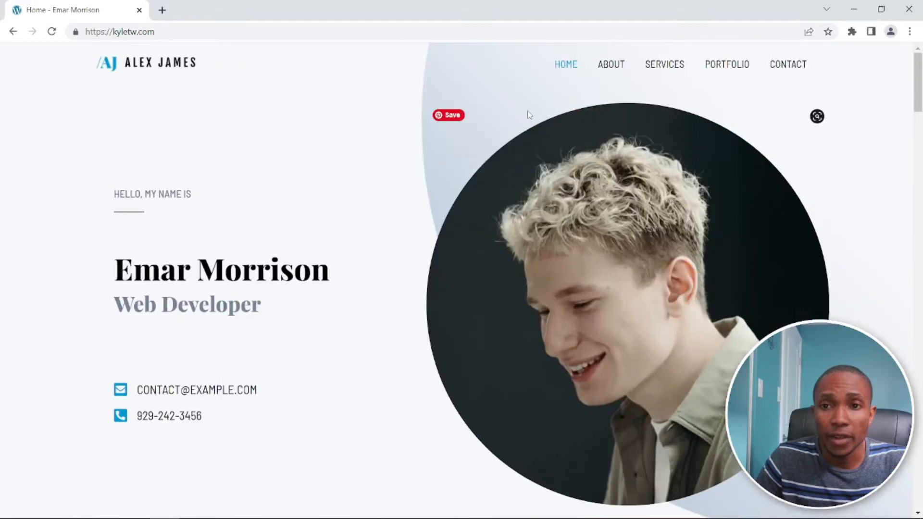
# - Open the demo site's About page and look through its content
pyautogui.click(611, 68)
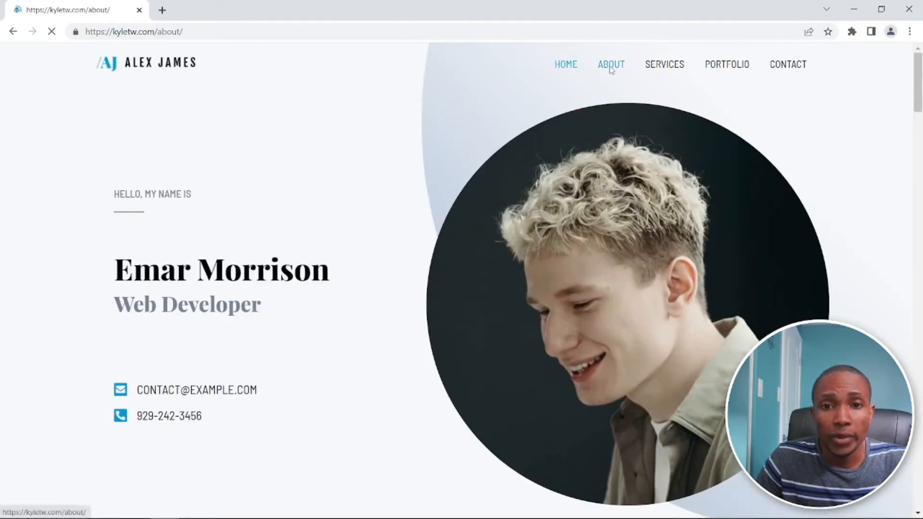
pyautogui.scroll(-8, 613, 72)
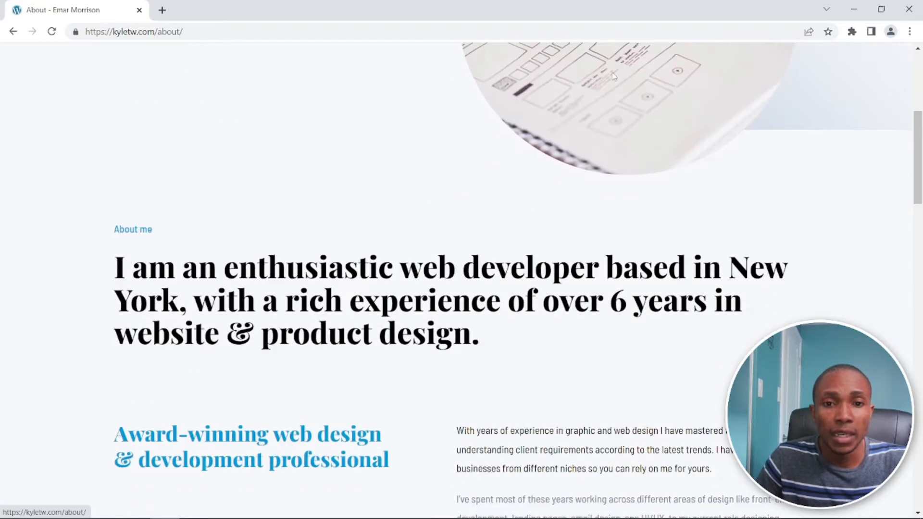
pyautogui.scroll(-4, 613, 77)
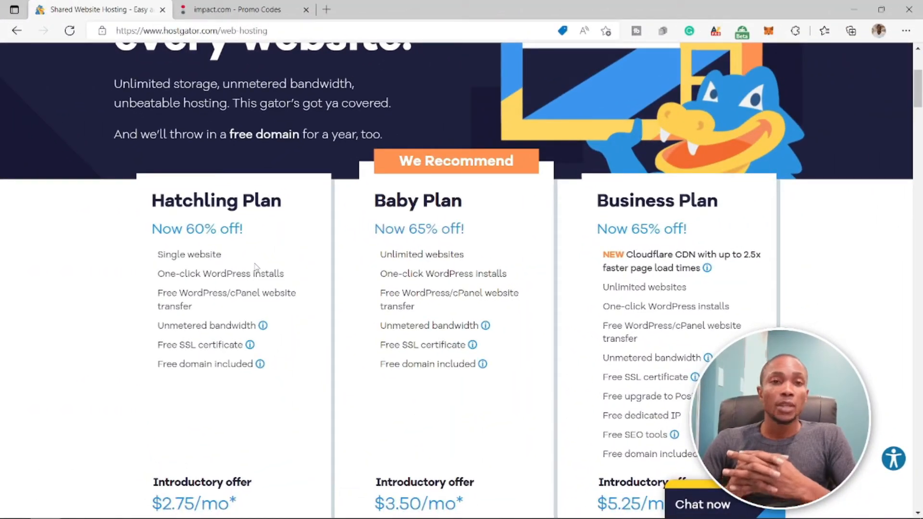
# - Compare the shared hosting plans on HostGator and start the purchase of the Hatchling plan
pyautogui.hotkey('alt', 'Left')
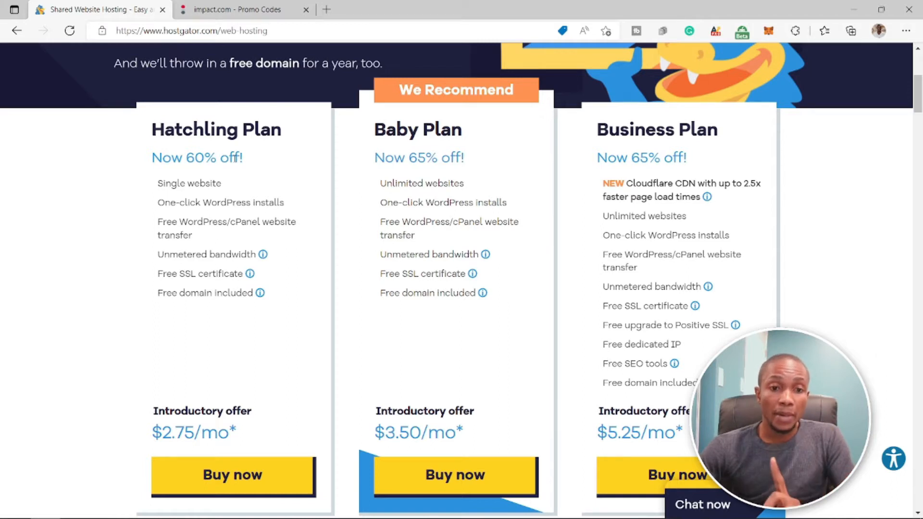
pyautogui.scroll(-1, 235, 166)
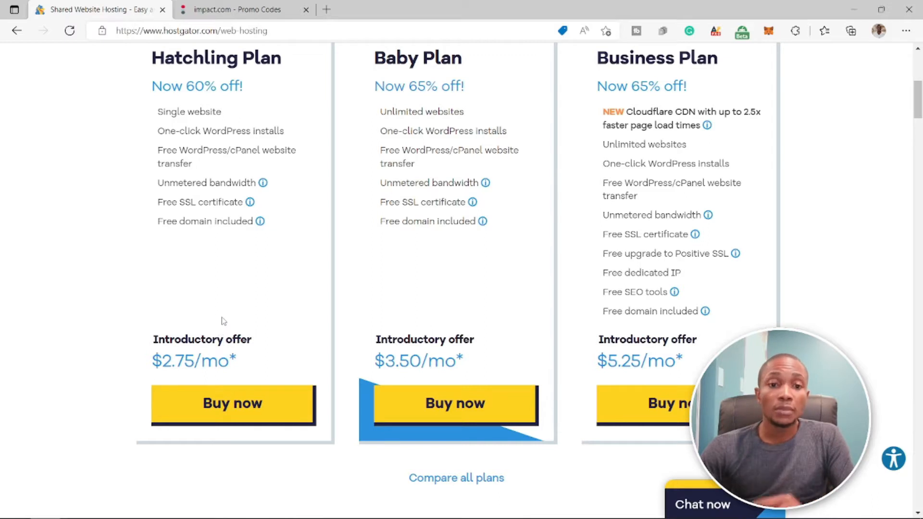
pyautogui.click(223, 413)
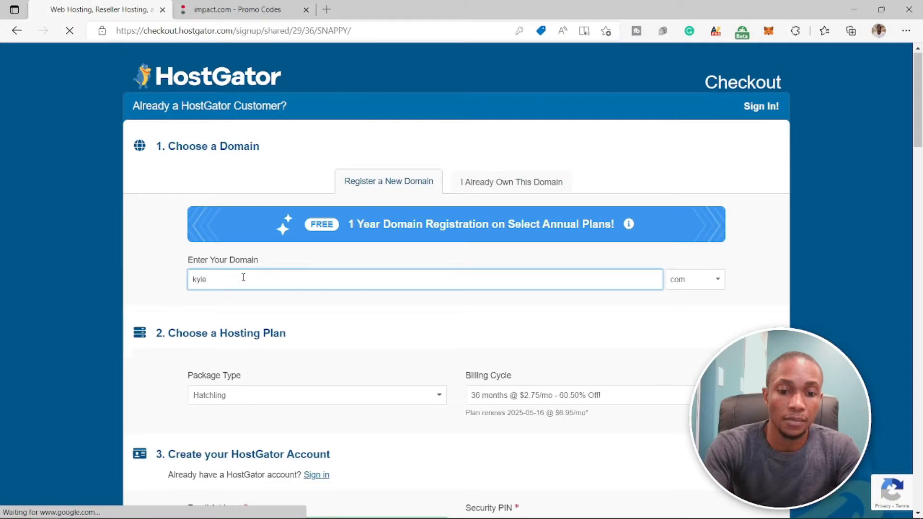
# - Enter kyletw with the com extension as the new domain and remove domain privacy protection from it
pyautogui.write('tw')
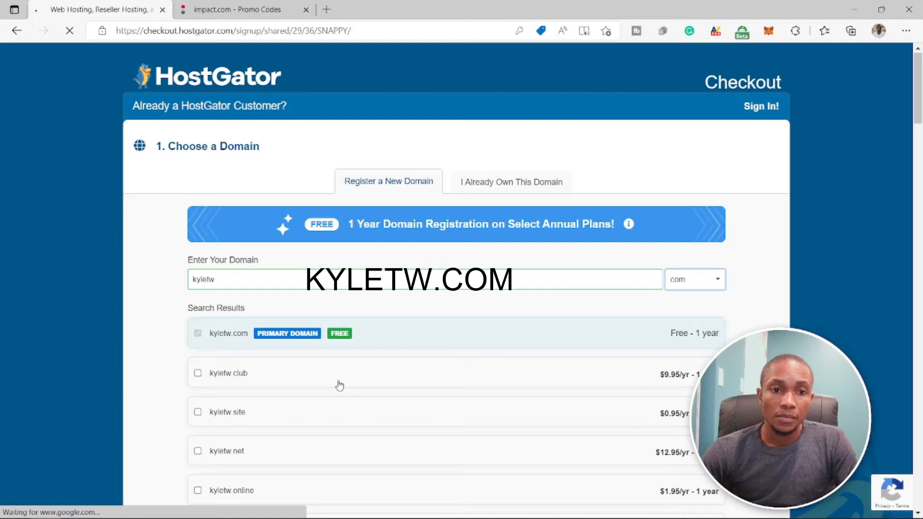
pyautogui.scroll(-10, 339, 385)
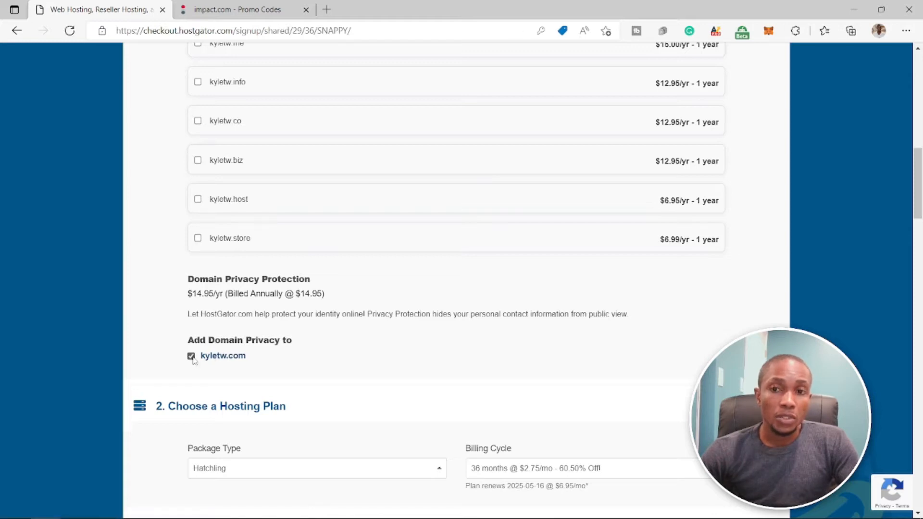
pyautogui.click(192, 357)
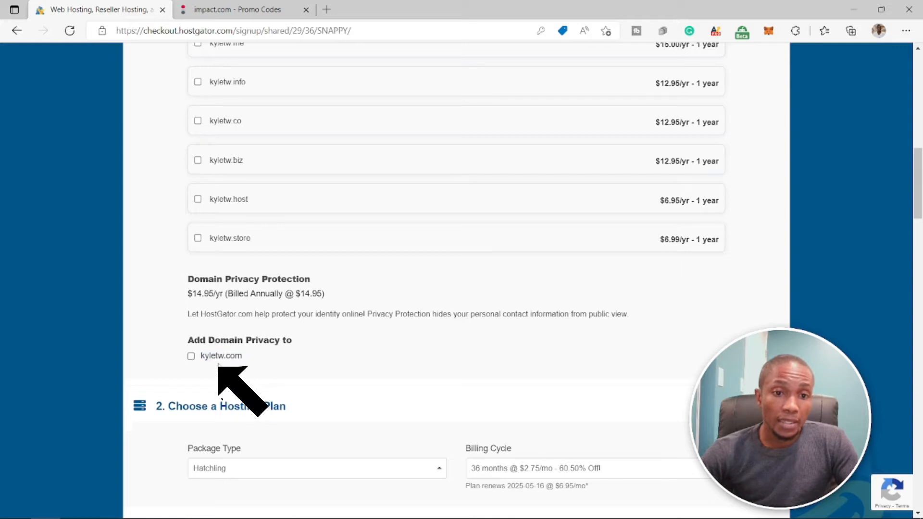
# - Check the available billing cycles for the Hatchling plan, keeping 36 months, and look over the account creation fields
pyautogui.scroll(-3, 710, 332)
pyautogui.click(710, 329)
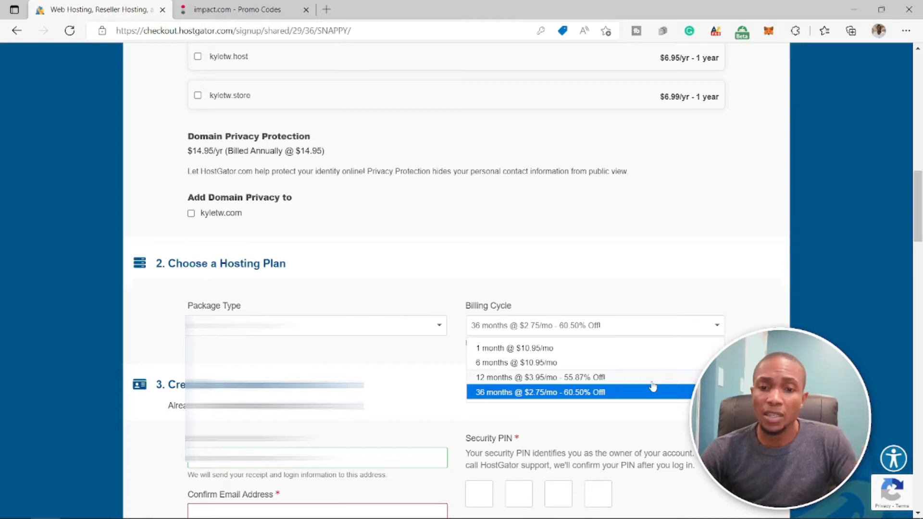
pyautogui.scroll(-3, 652, 385)
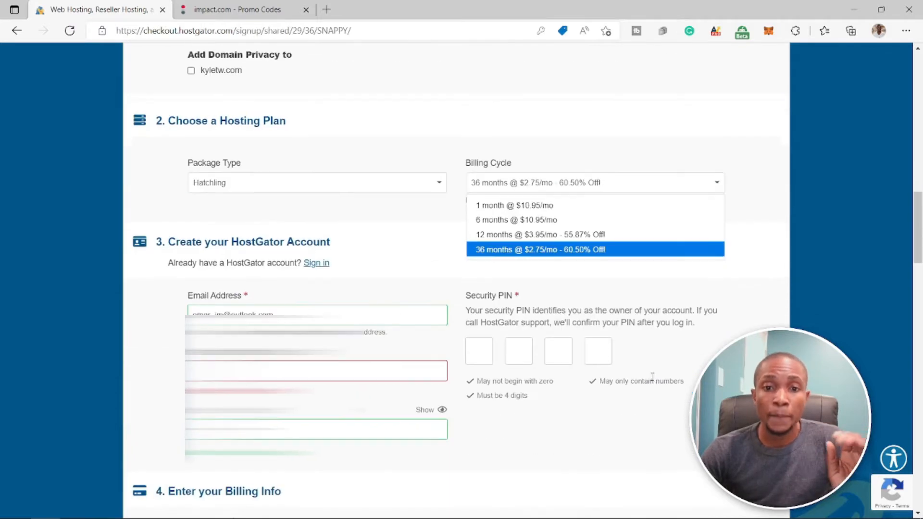
pyautogui.click(492, 353)
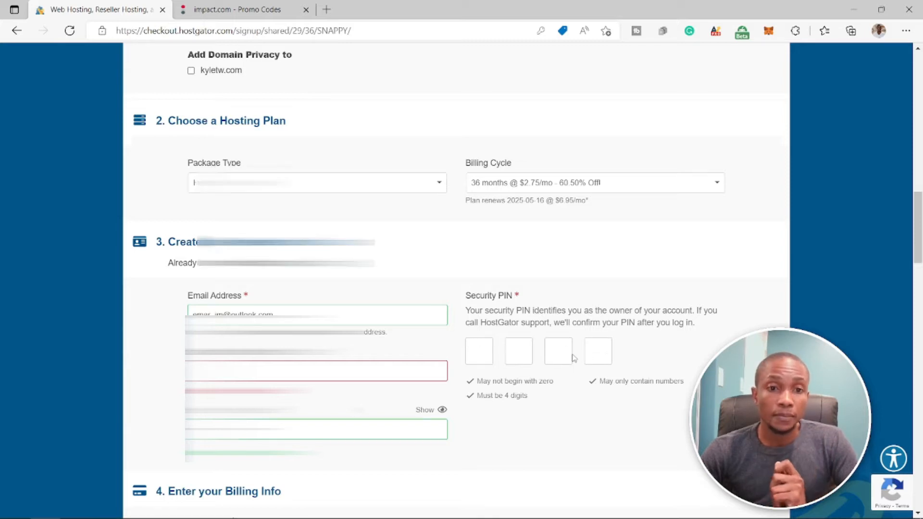
pyautogui.scroll(-1, 572, 354)
pyautogui.scroll(-1, 573, 355)
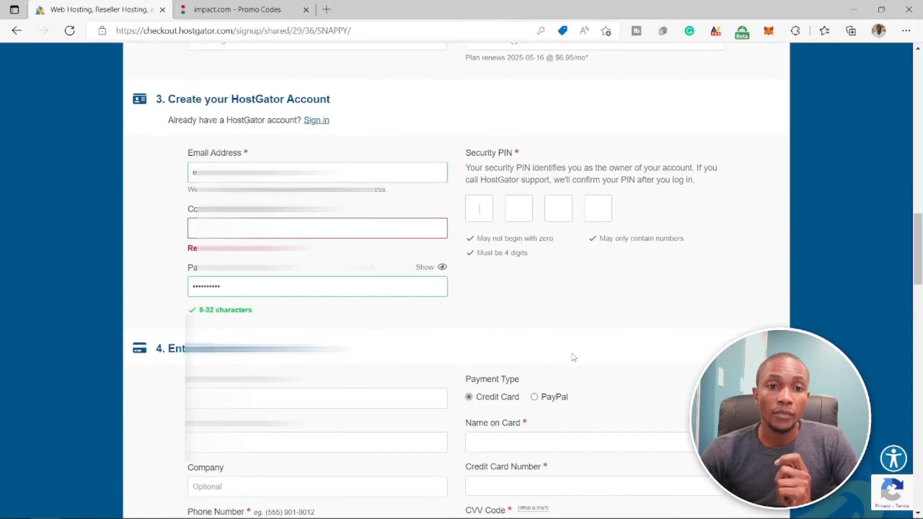
# - Copy the account's email address into the email confirmation field
pyautogui.click(244, 231)
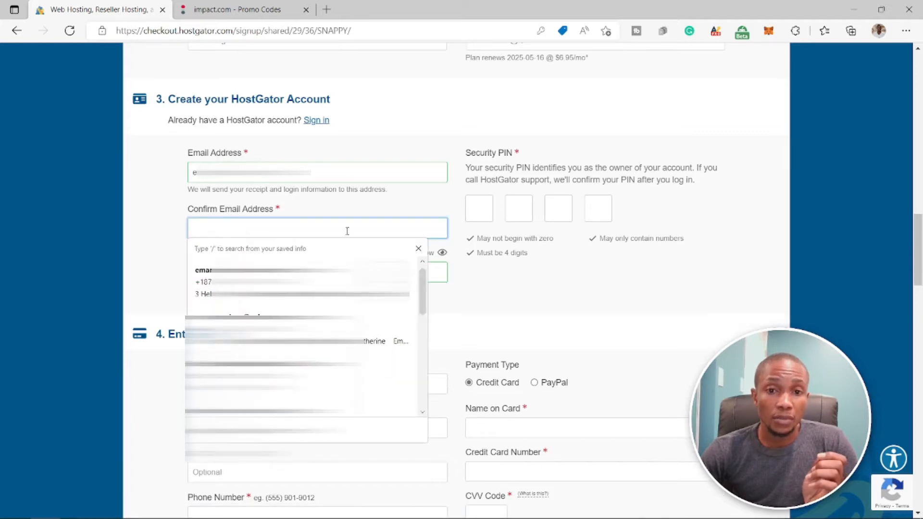
pyautogui.click(559, 284)
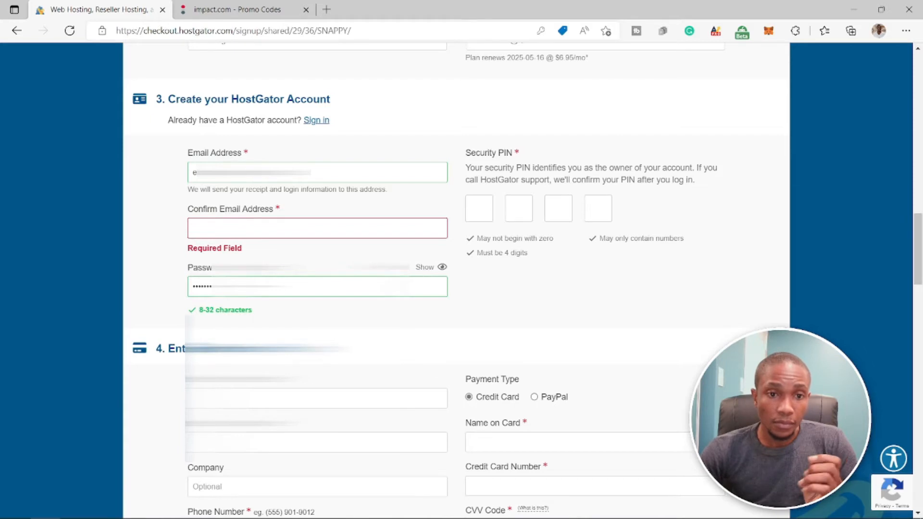
pyautogui.click(224, 228)
pyautogui.moveTo(310, 173); pyautogui.dragTo(191, 177)
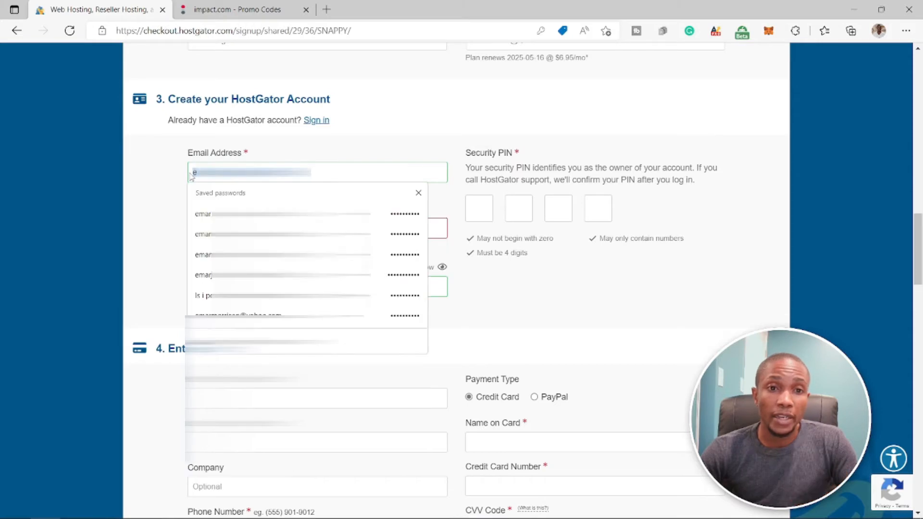
pyautogui.rightClick(192, 176)
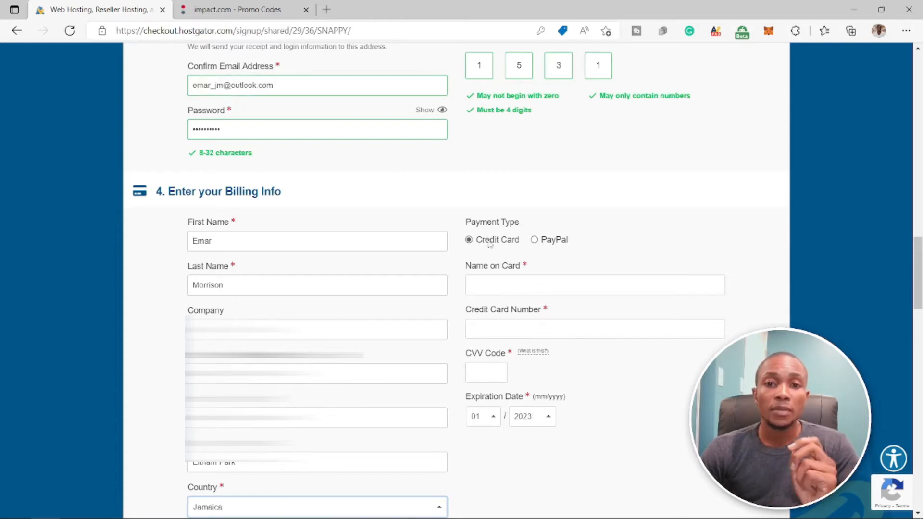
# - Choose PayPal as the payment type and fill in the zip code in the billing information
pyautogui.click(534, 239)
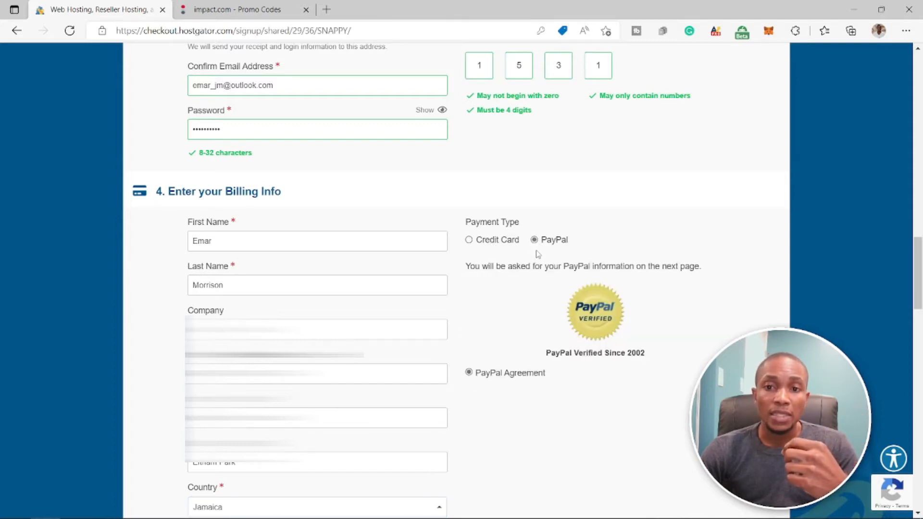
pyautogui.scroll(-9, 538, 254)
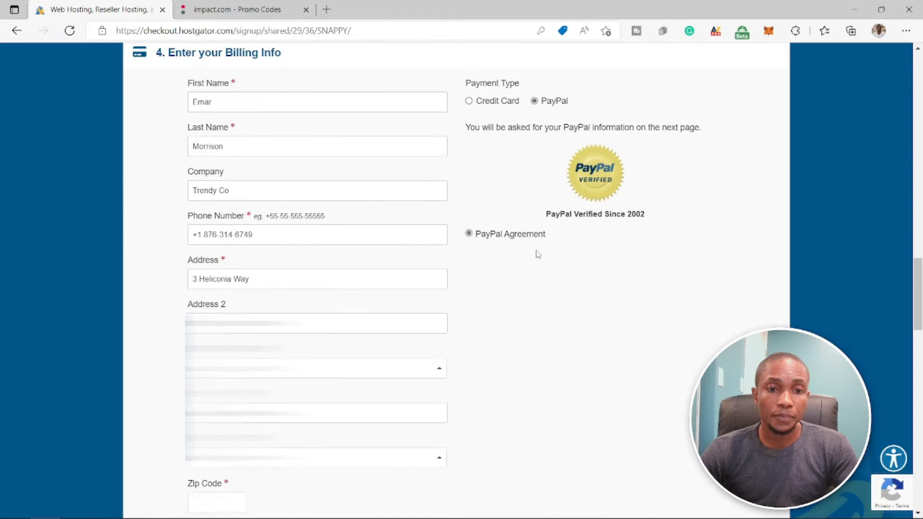
pyautogui.click(216, 221)
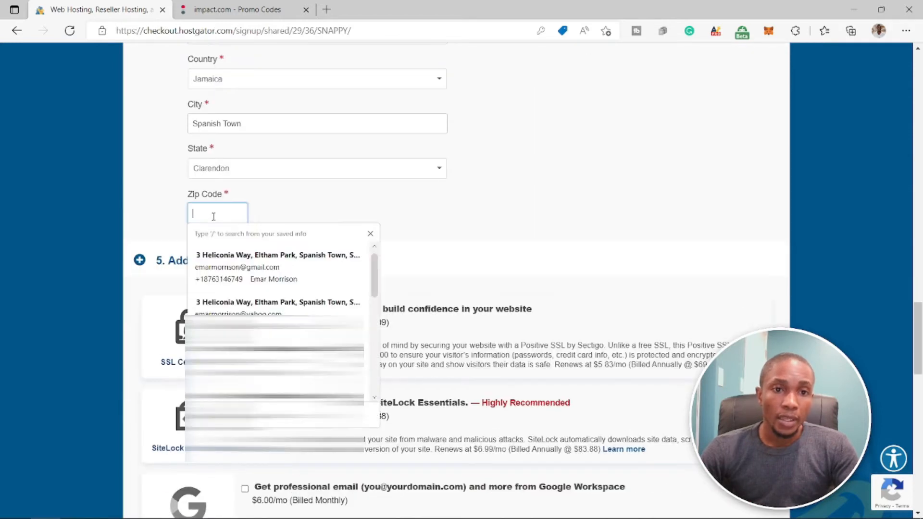
pyautogui.write('00000')
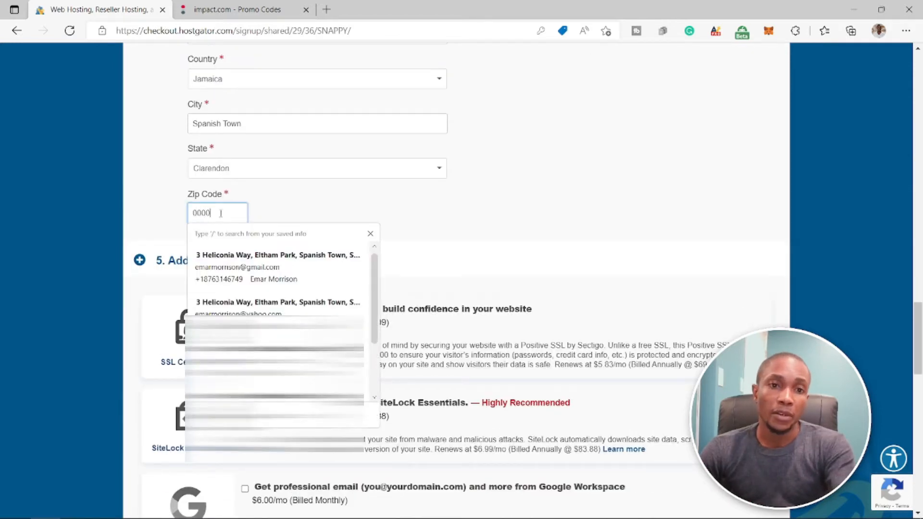
pyautogui.click(447, 221)
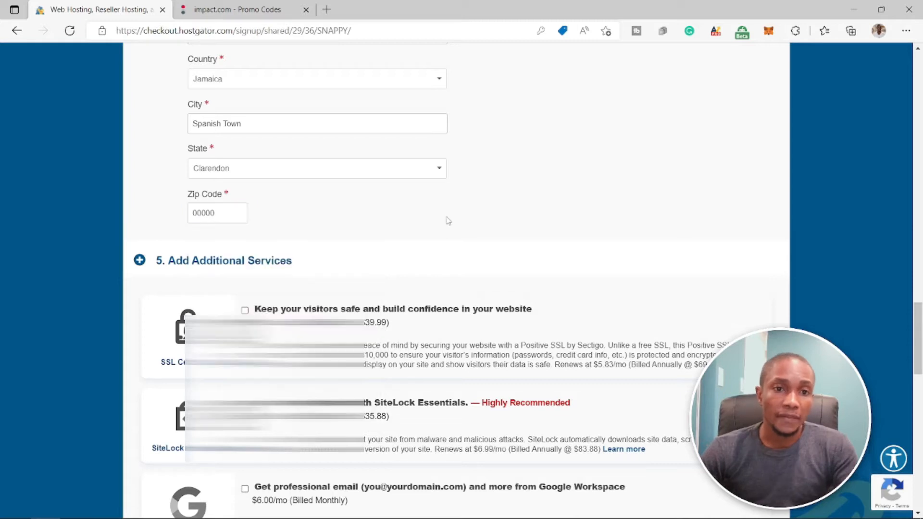
# - Pass over the optional additional services and apply the coupon code hostsaver65 to the order
pyautogui.scroll(-2, 447, 219)
pyautogui.scroll(-3, 447, 219)
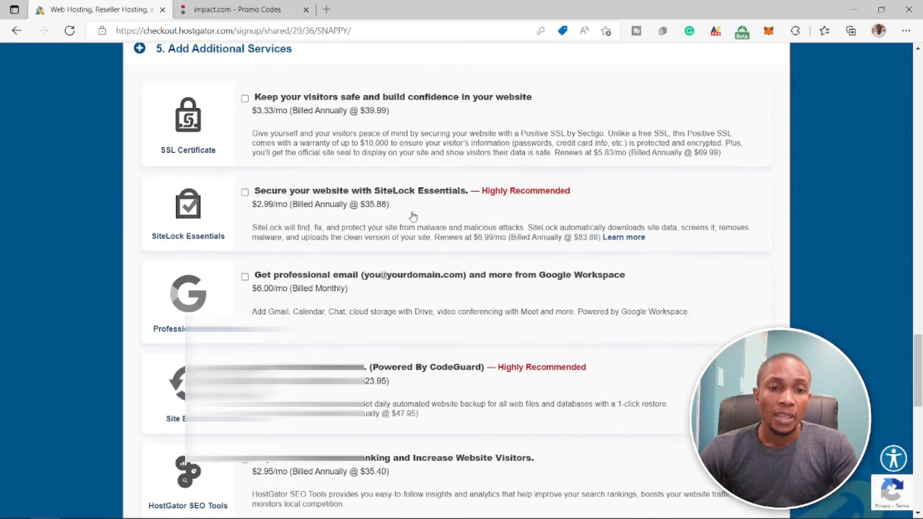
pyautogui.scroll(-2, 288, 240)
pyautogui.scroll(-1, 290, 254)
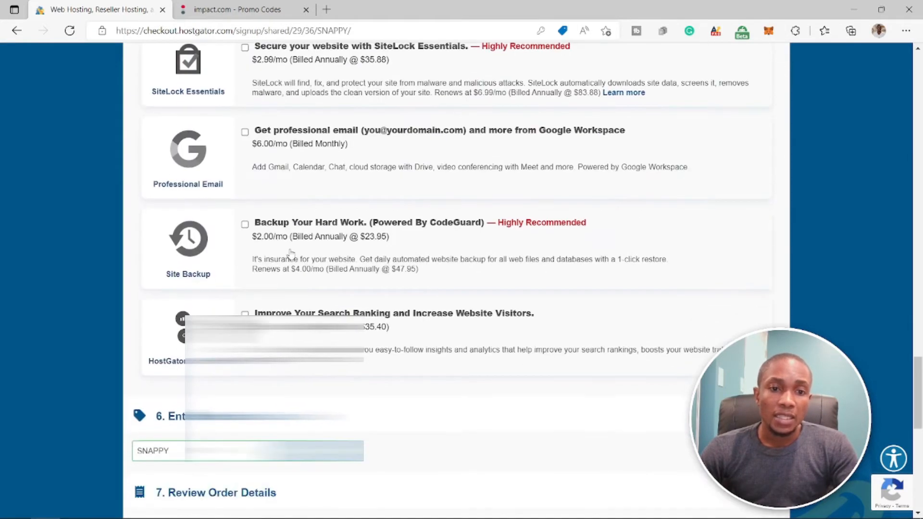
pyautogui.scroll(2, 291, 254)
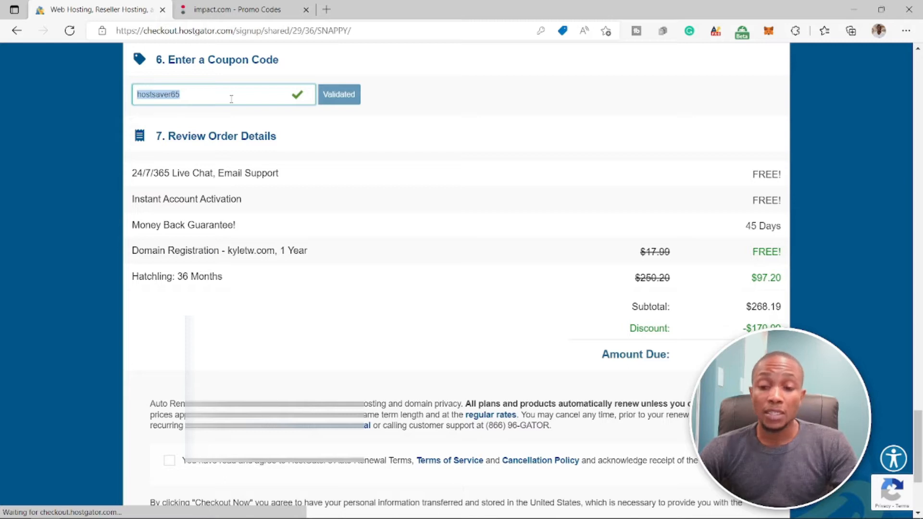
pyautogui.press('BackSpace')
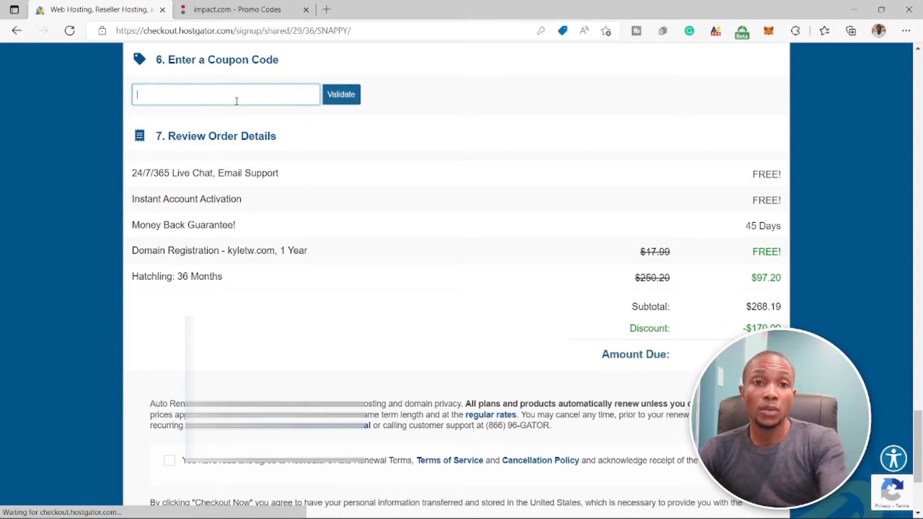
pyautogui.click(342, 94)
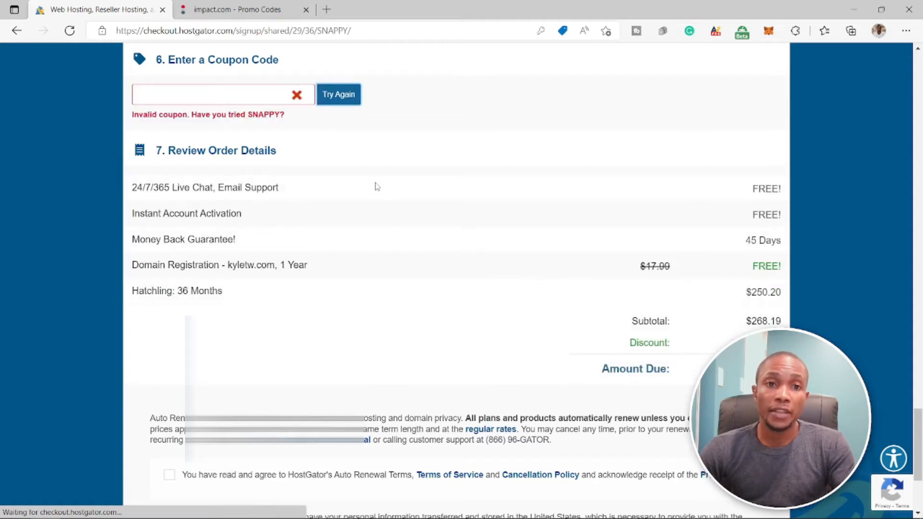
pyautogui.click(155, 92)
pyautogui.write('hostsaver65')
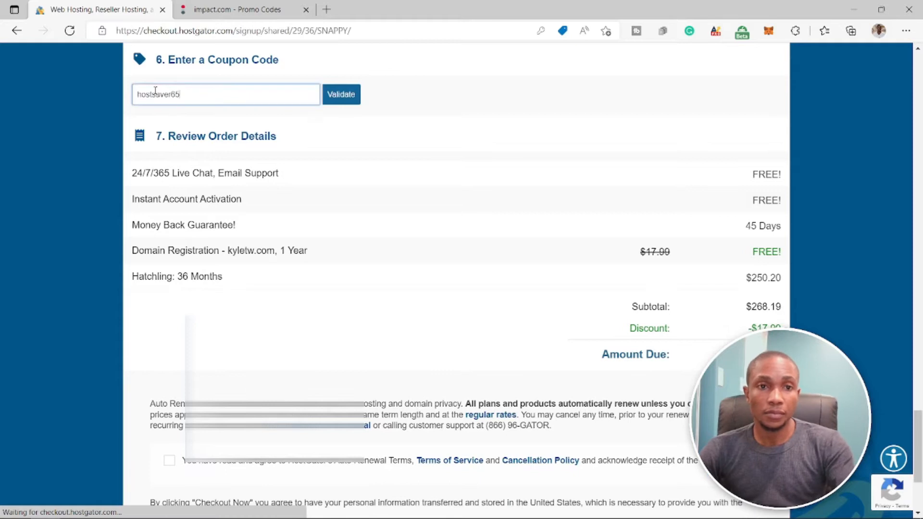
pyautogui.click(350, 95)
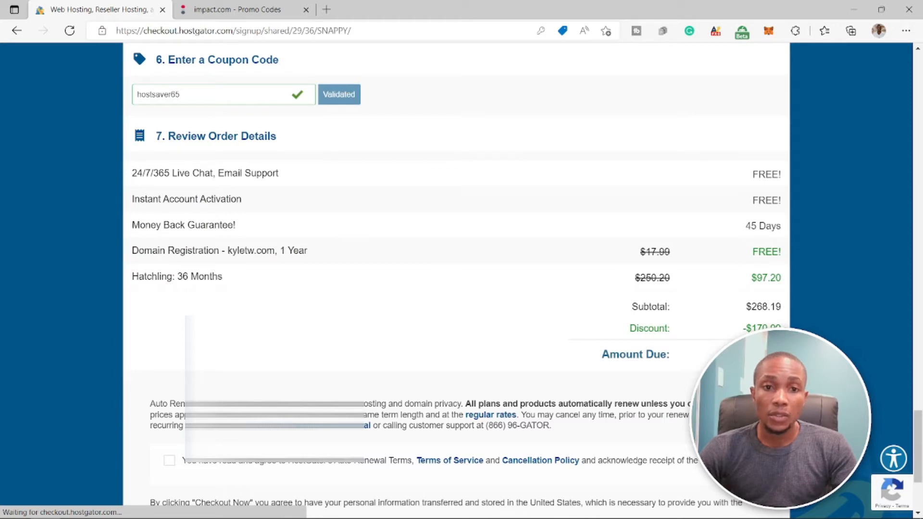
# - Set the Hatchling plan's billing cycle to 12 months
pyautogui.scroll(8, 531, 323)
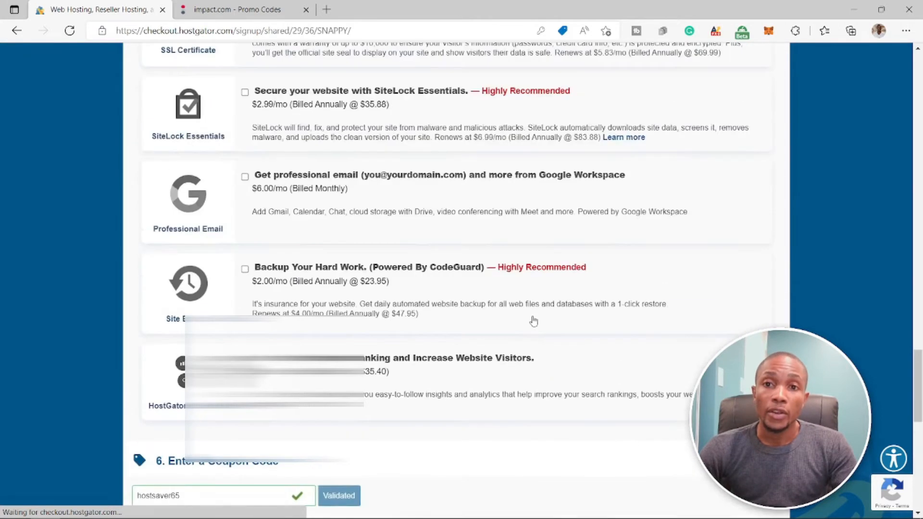
pyautogui.scroll(10, 534, 321)
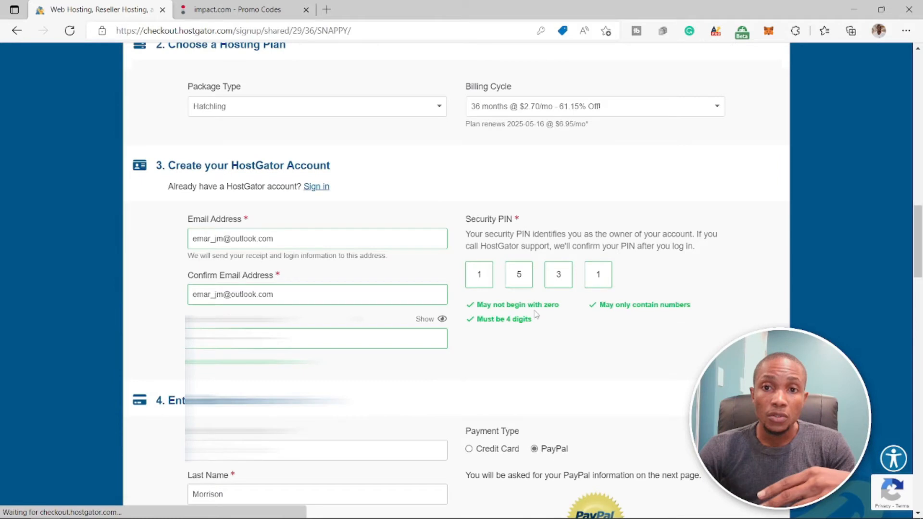
pyautogui.scroll(10, 536, 313)
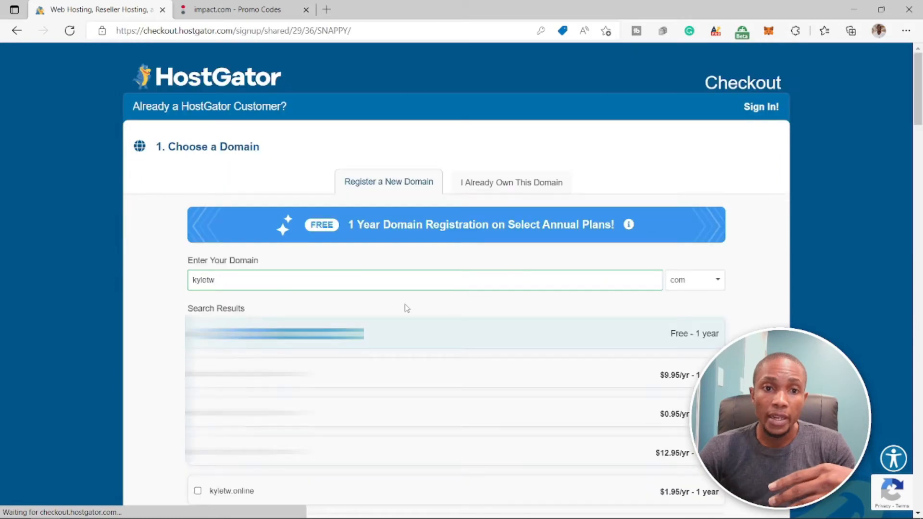
pyautogui.scroll(-10, 606, 240)
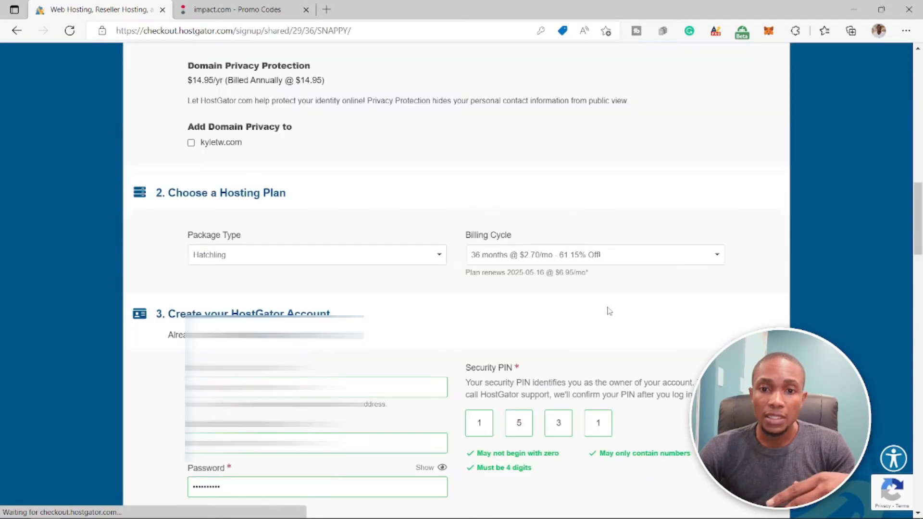
pyautogui.click(577, 254)
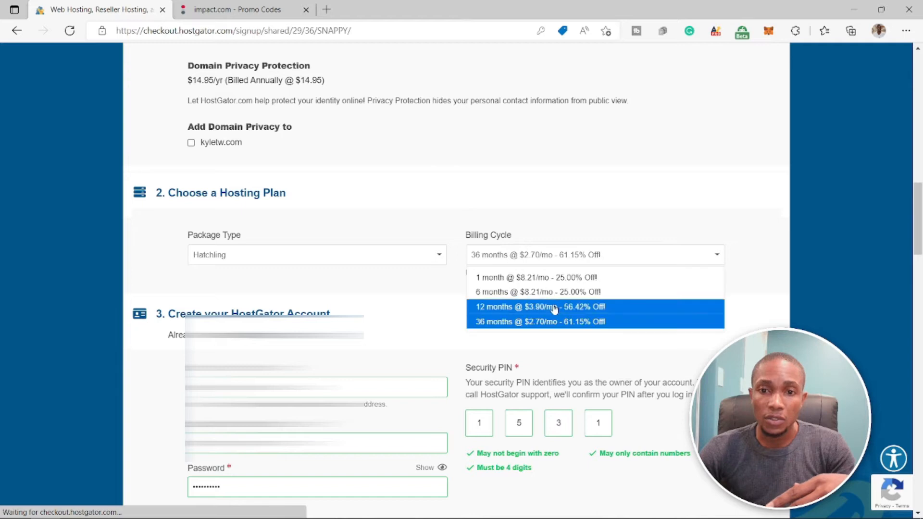
pyautogui.click(554, 308)
# - Review the order details, agree to the auto renewal terms and check out the order
pyautogui.scroll(-15, 554, 308)
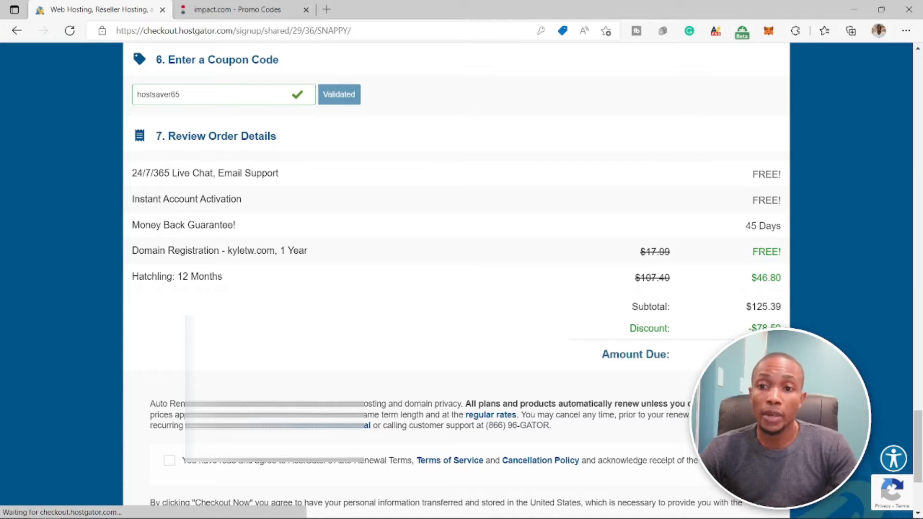
pyautogui.moveTo(746, 331); pyautogui.dragTo(782, 312)
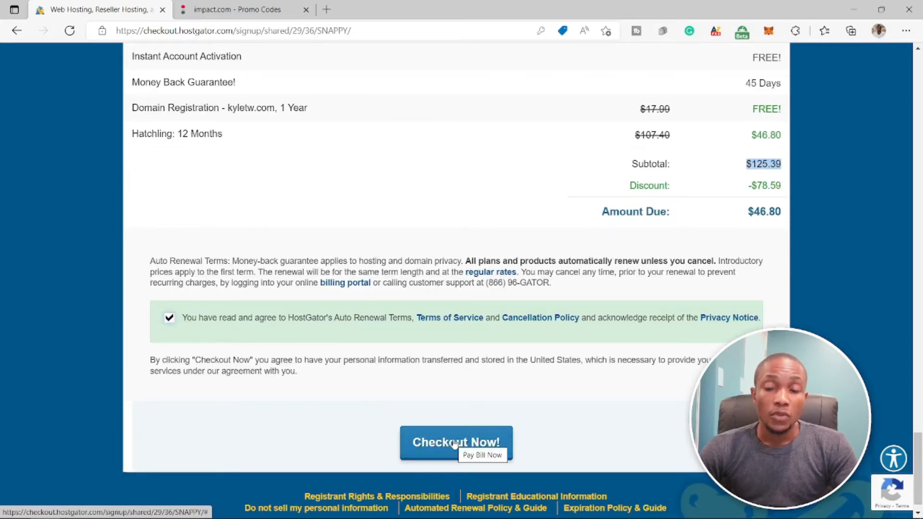
pyautogui.click(454, 443)
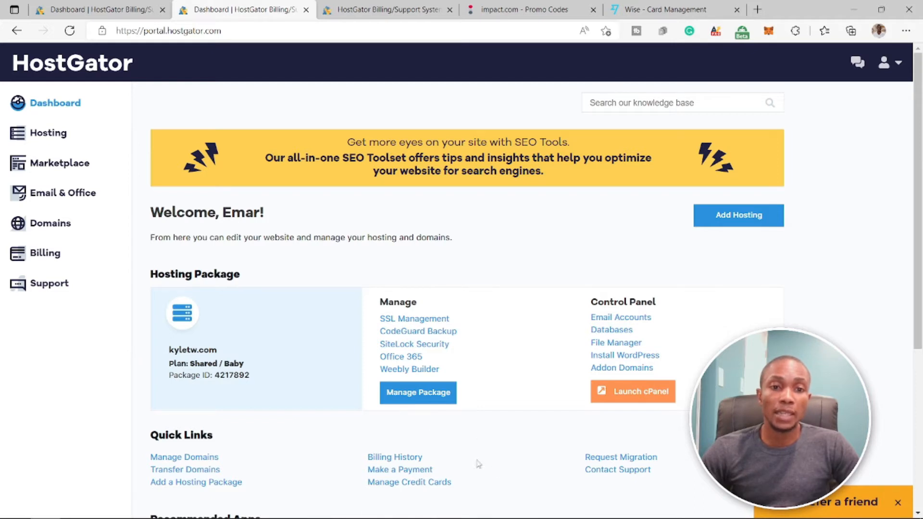
# - Open the billing history in the hosting portal and look at the most recent kyletw.com domain invoice
pyautogui.doubleClick(192, 349)
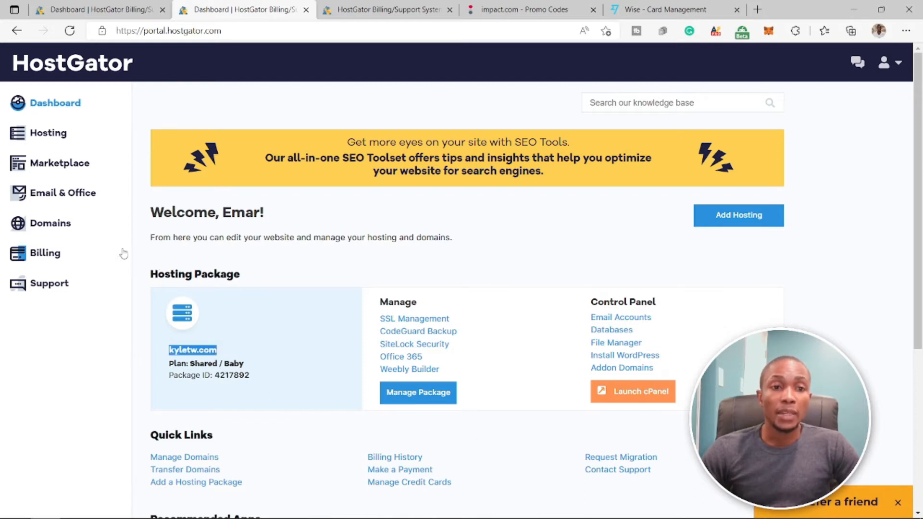
pyautogui.click(34, 257)
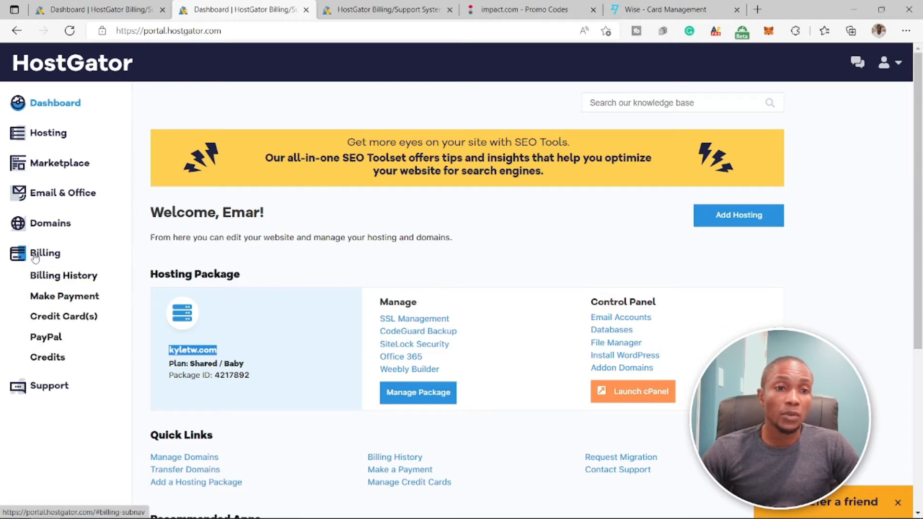
pyautogui.click(55, 278)
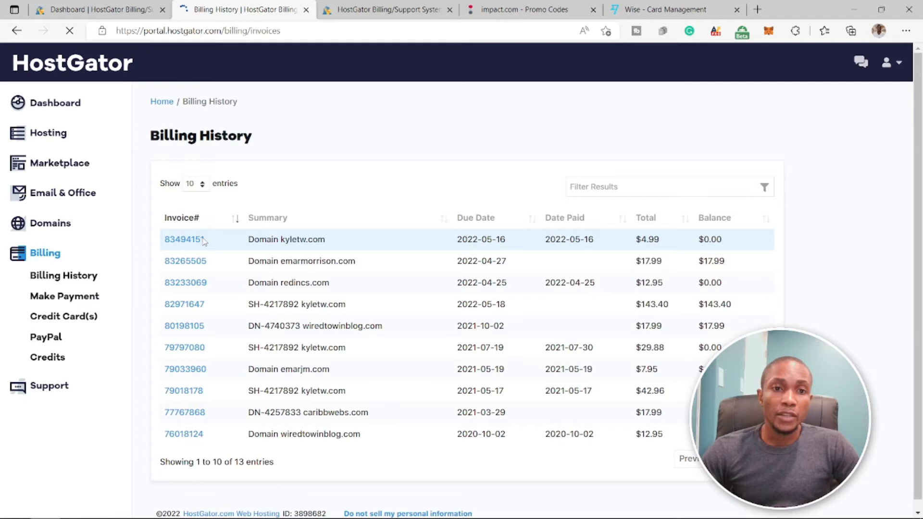
pyautogui.moveTo(204, 242); pyautogui.dragTo(156, 264)
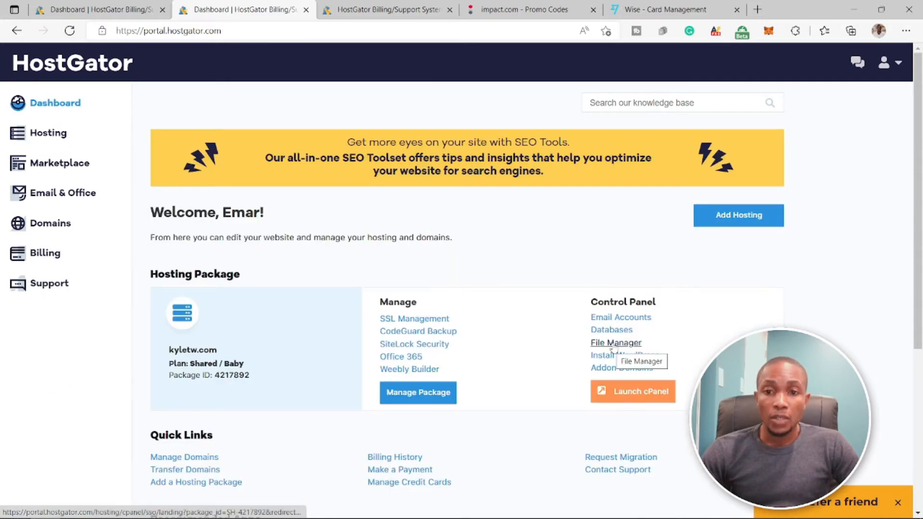
# - Open the WordPress installer for kyletw.com and look over the admin username, password and email fields
pyautogui.click(627, 358)
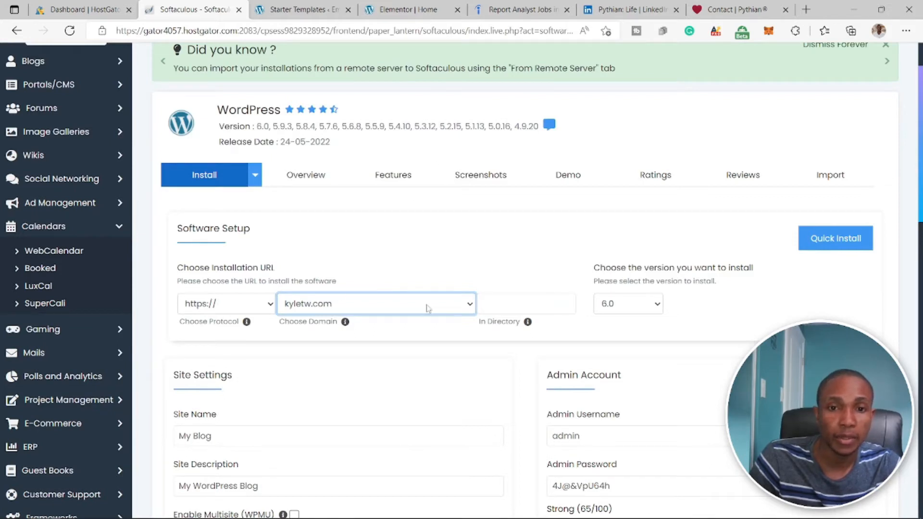
pyautogui.doubleClick(597, 438)
pyautogui.moveTo(622, 481); pyautogui.dragTo(550, 486)
pyautogui.scroll(-3, 596, 430)
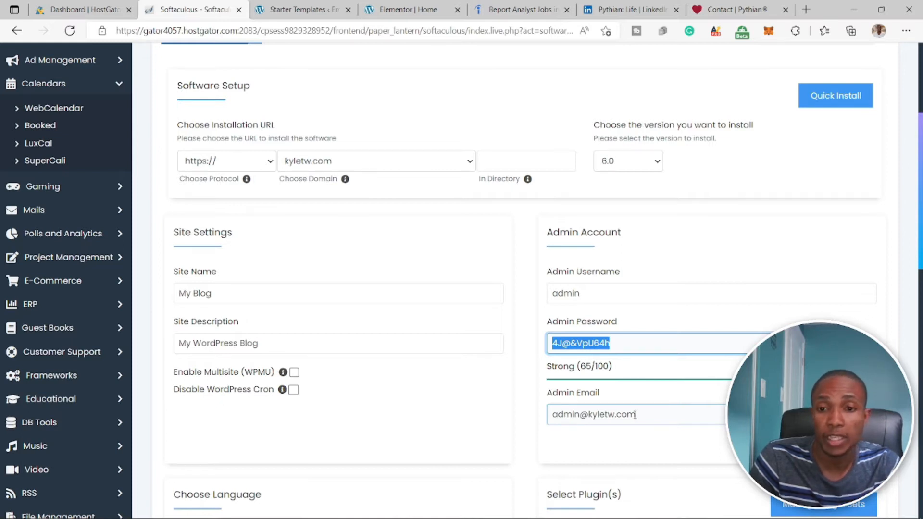
# - Set the site name to the owner's full name and the site description to My Porfolio
pyautogui.moveTo(214, 293); pyautogui.dragTo(177, 291)
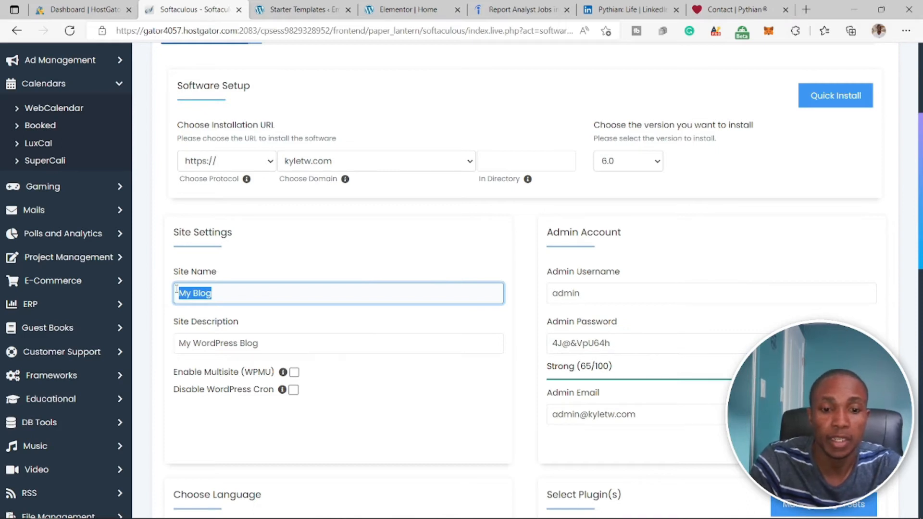
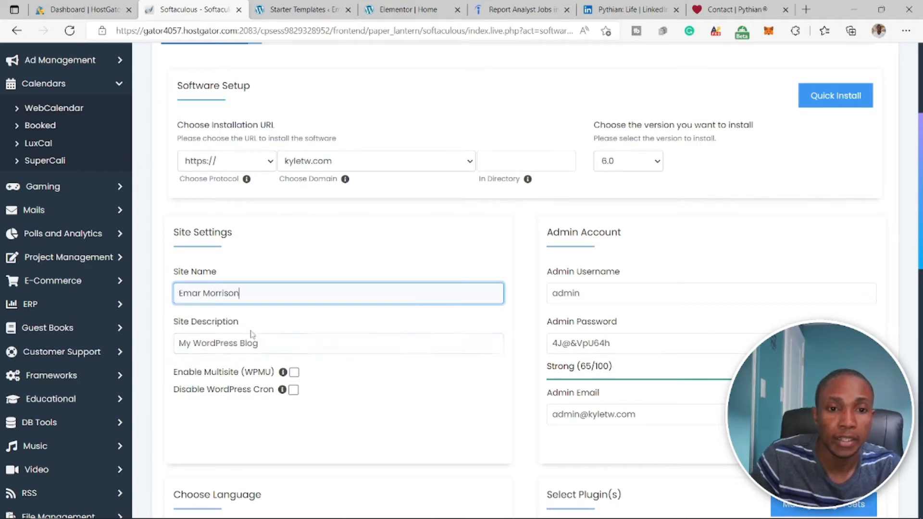
pyautogui.moveTo(259, 344); pyautogui.dragTo(174, 338)
pyautogui.press('BackSpace')
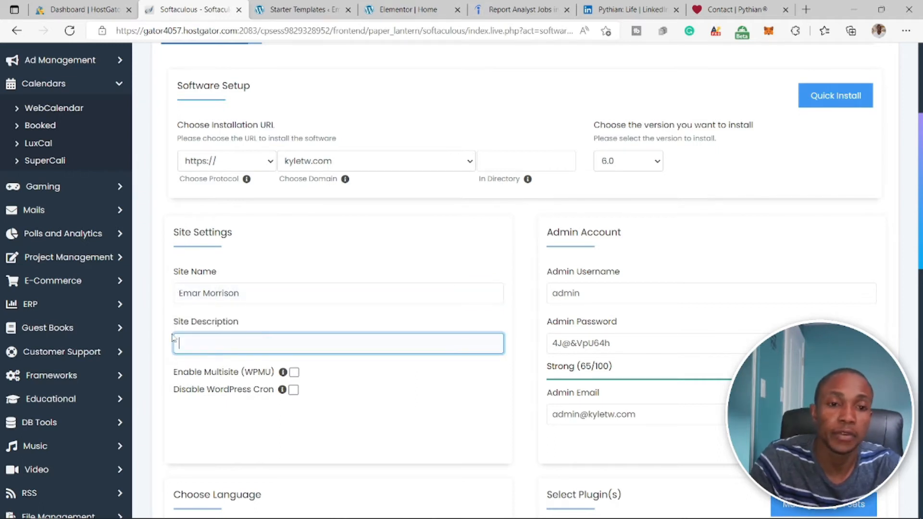
pyautogui.write('My')
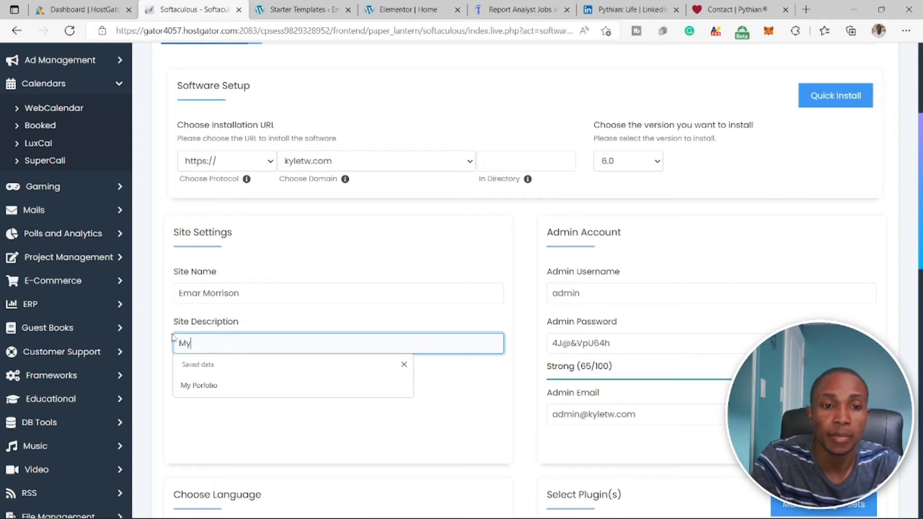
pyautogui.click(195, 384)
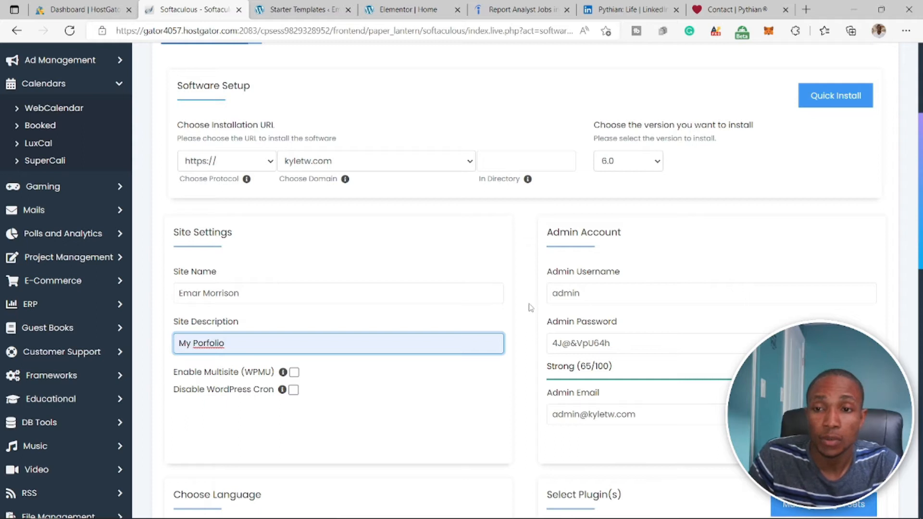
# - Install WordPress on kyletw.com with English as the language and none of the optional plugins selected
pyautogui.scroll(-7, 530, 308)
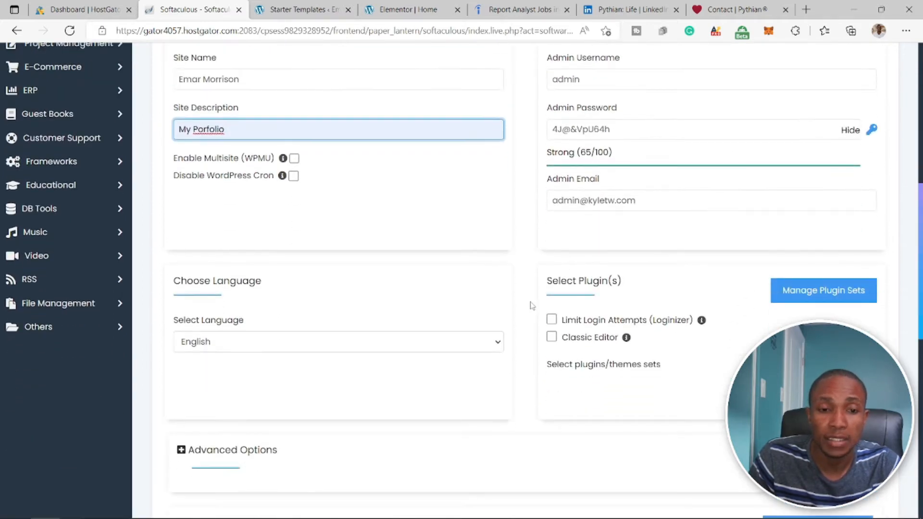
pyautogui.scroll(-8, 531, 306)
pyautogui.click(522, 354)
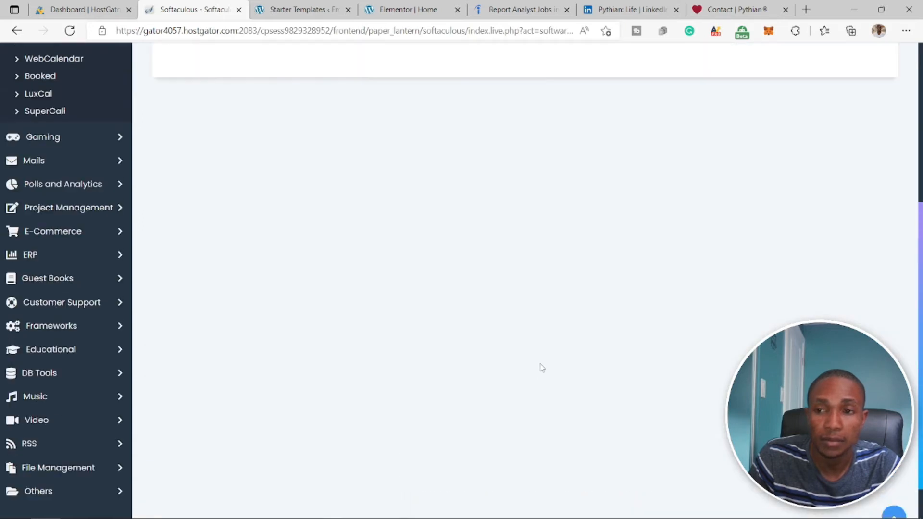
pyautogui.scroll(2, 542, 368)
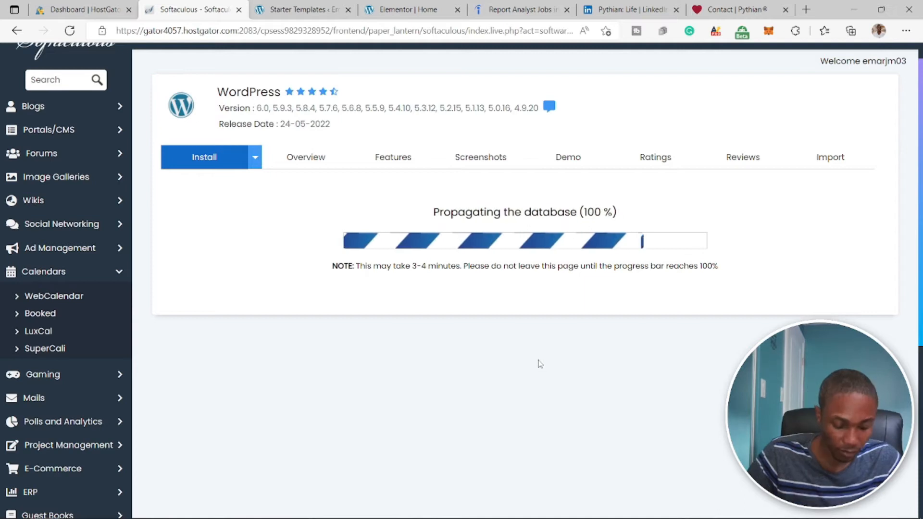
pyautogui.moveTo(171, 260); pyautogui.dragTo(245, 262)
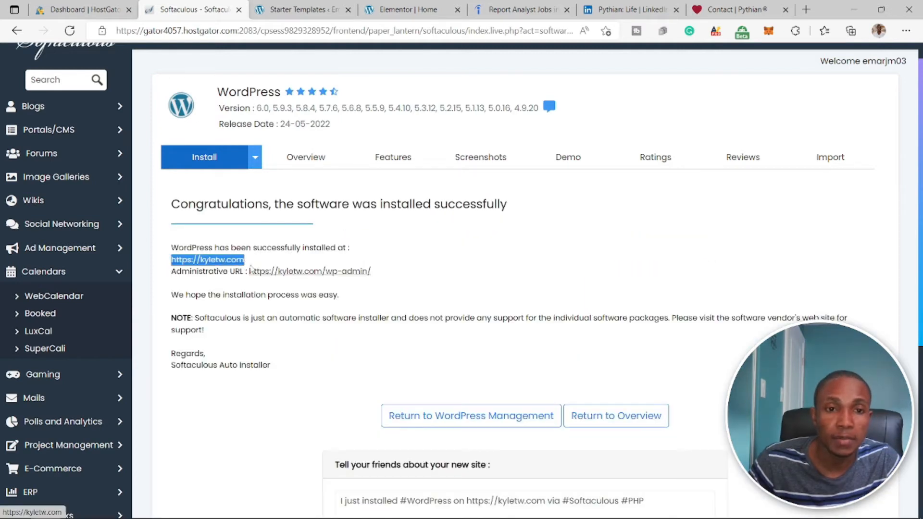
pyautogui.moveTo(372, 272); pyautogui.dragTo(246, 273)
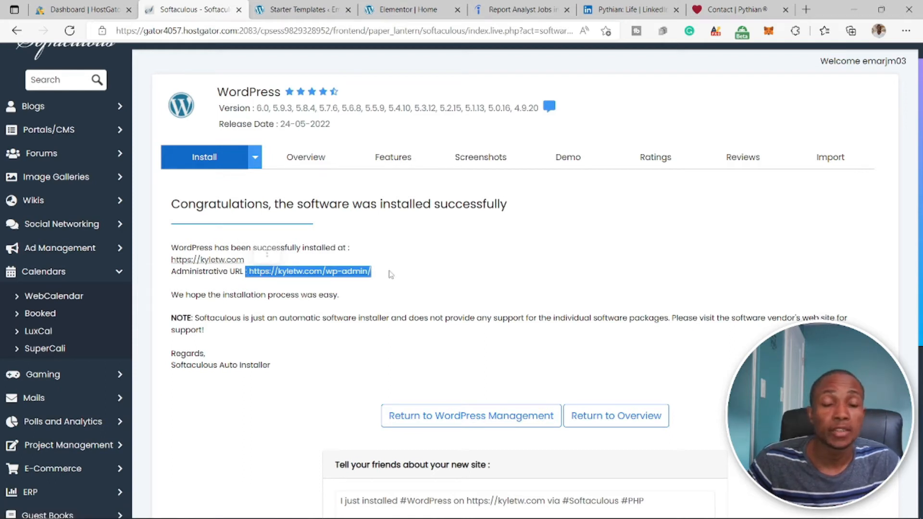
pyautogui.moveTo(247, 273); pyautogui.dragTo(371, 279)
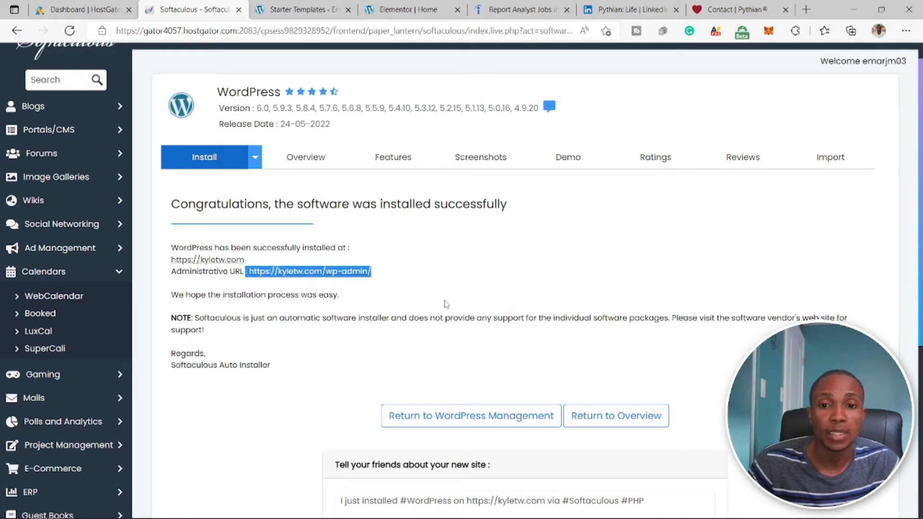
pyautogui.click(308, 273)
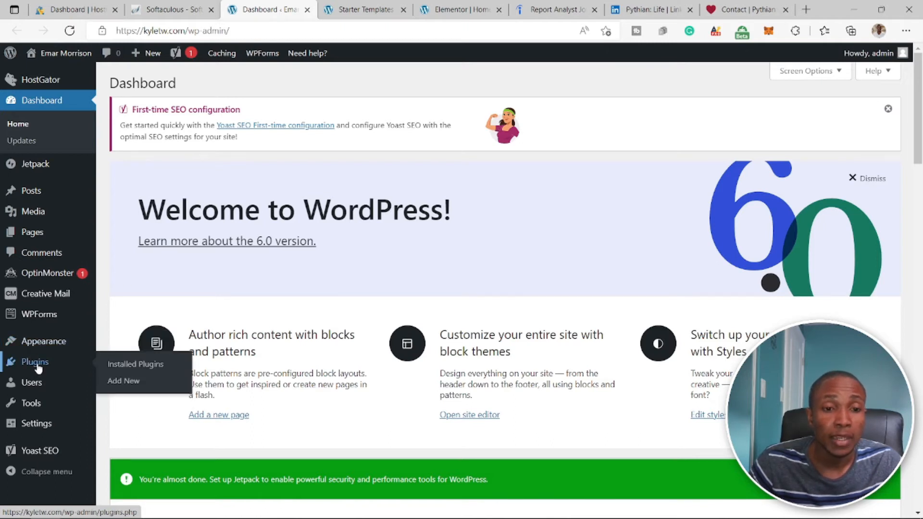
pyautogui.click(123, 384)
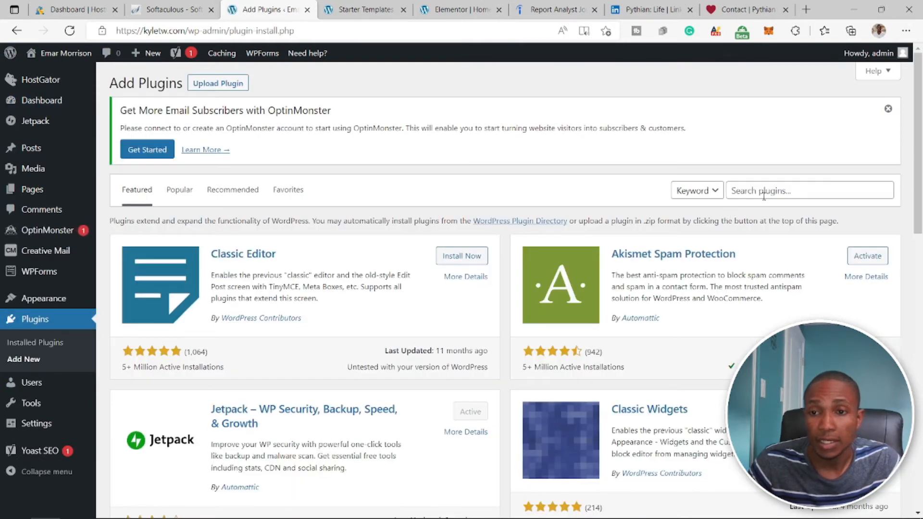
# - Find the Starter Templates plugin with the search term astra, then install and activate it
pyautogui.click(767, 191)
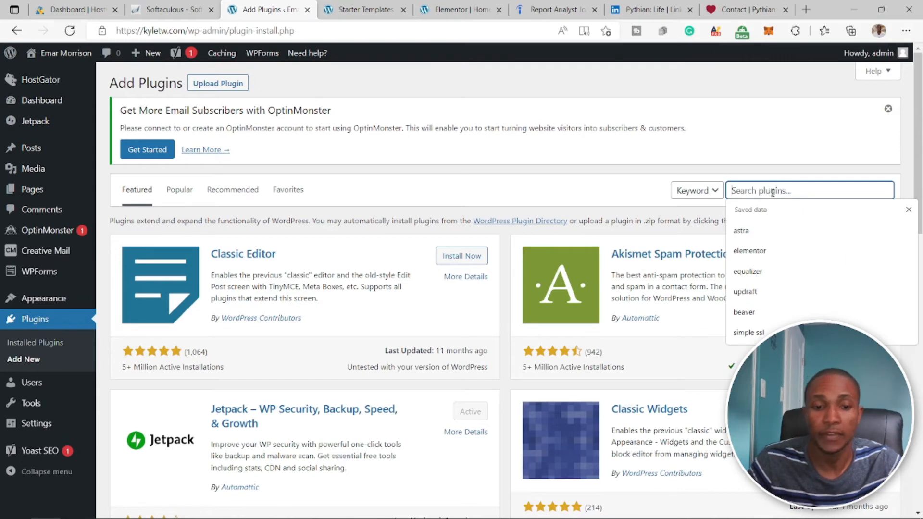
pyautogui.click(773, 232)
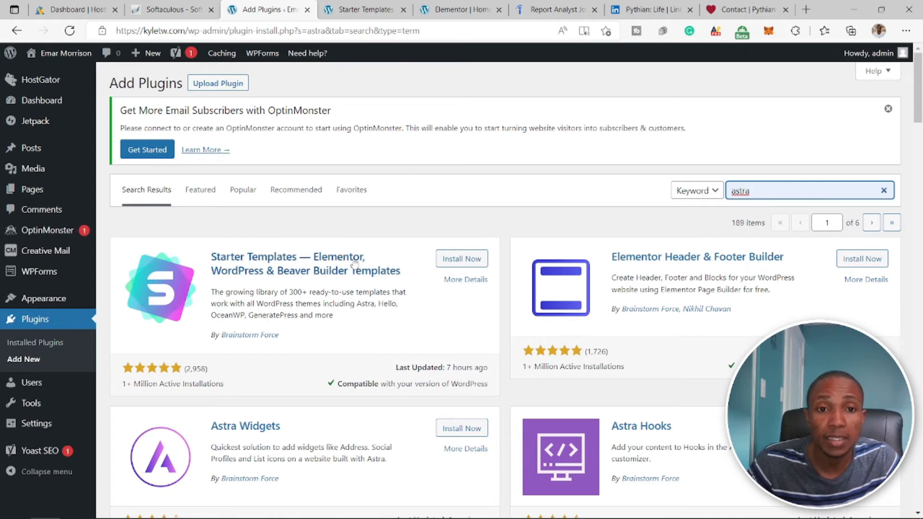
pyautogui.click(454, 262)
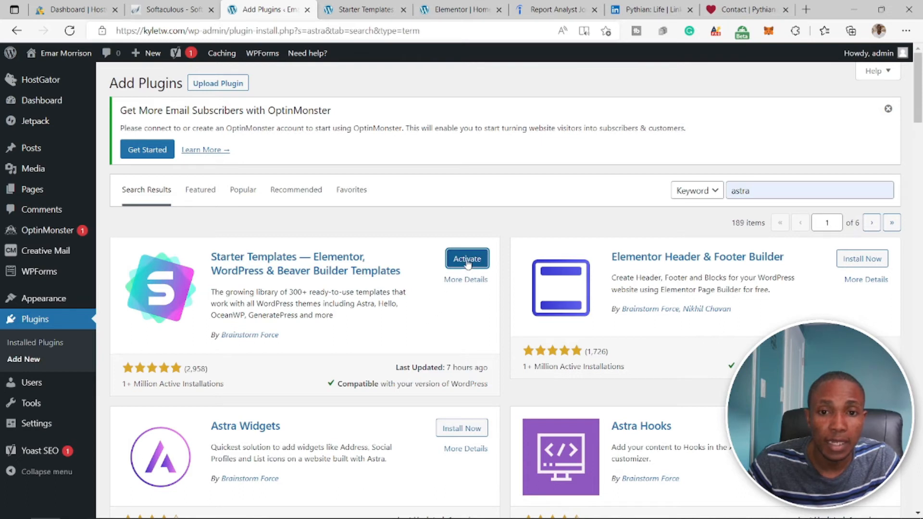
pyautogui.click(467, 261)
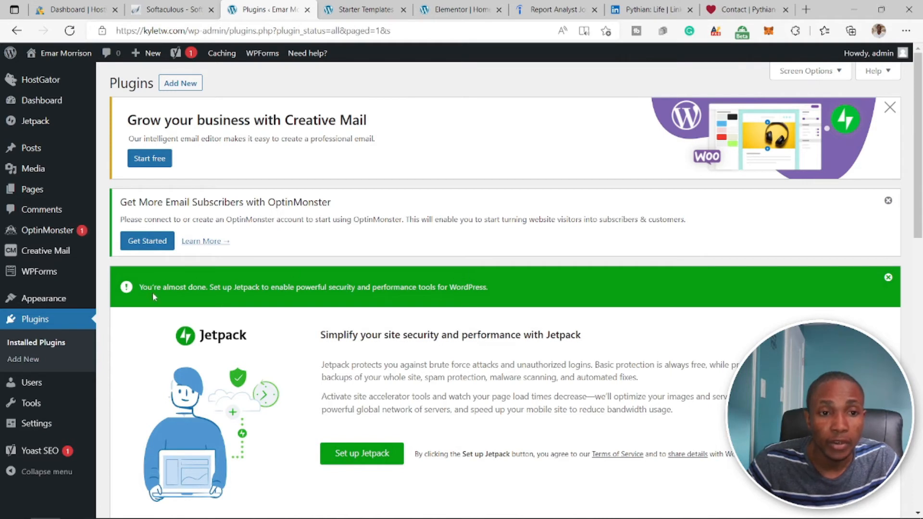
# - Open the Starter Templates library with Elementor as the page builder and filter it to Portfolio & CV under Personal Sites
pyautogui.moveTo(59, 301)
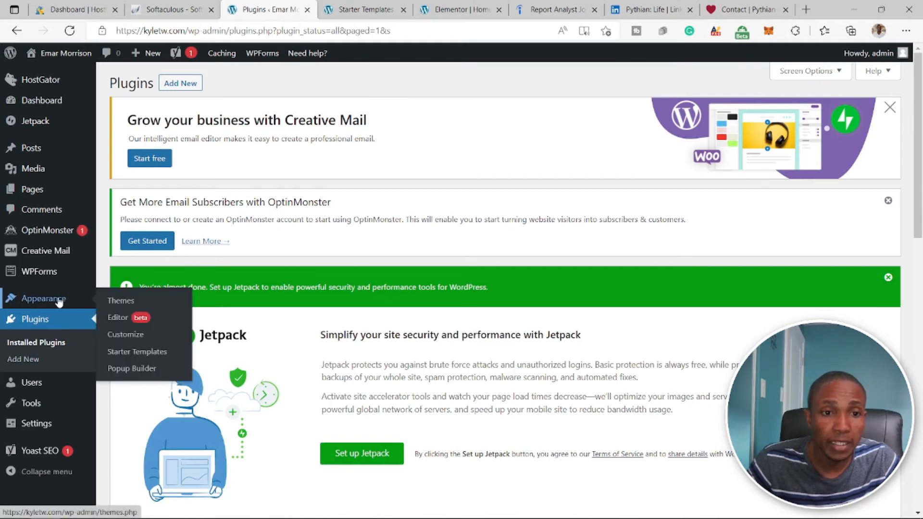
pyautogui.click(140, 354)
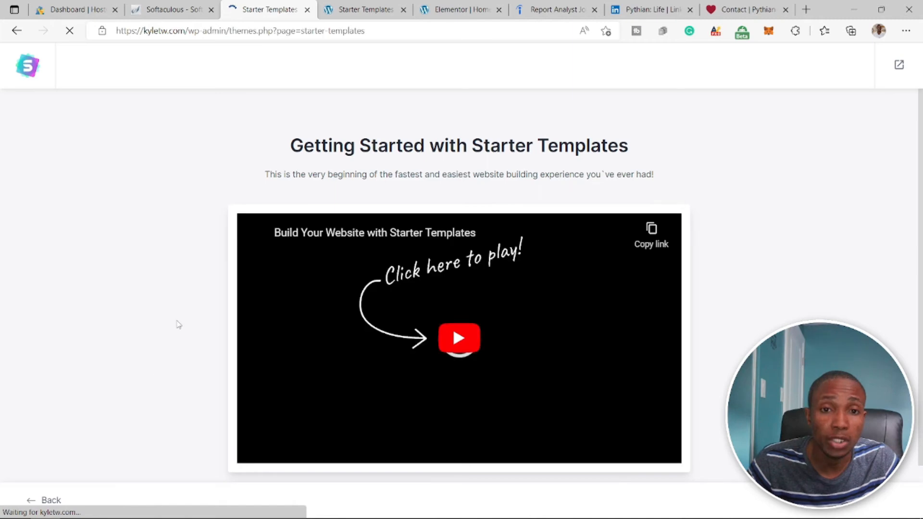
pyautogui.click(457, 466)
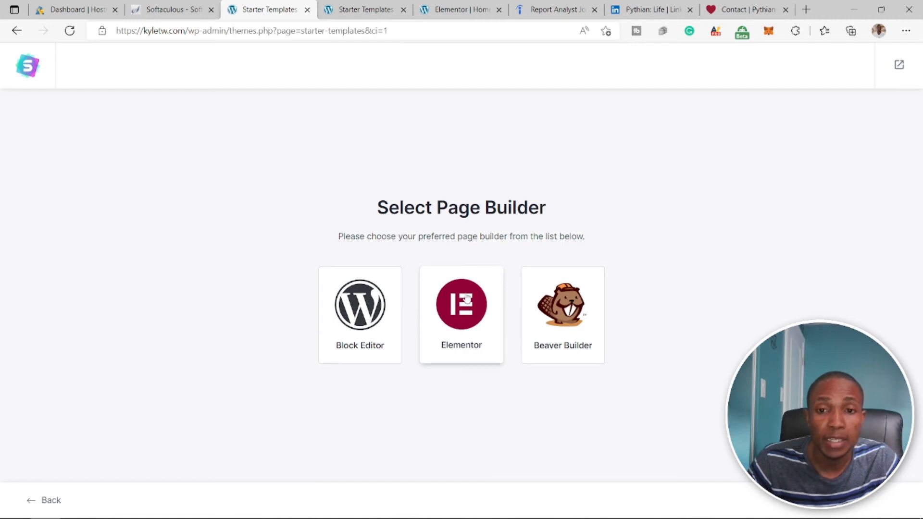
pyautogui.click(466, 299)
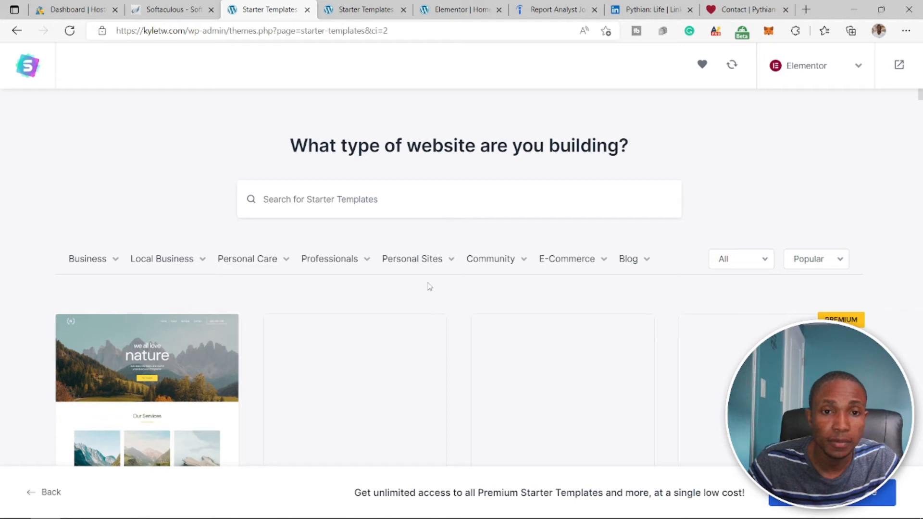
pyautogui.moveTo(417, 263)
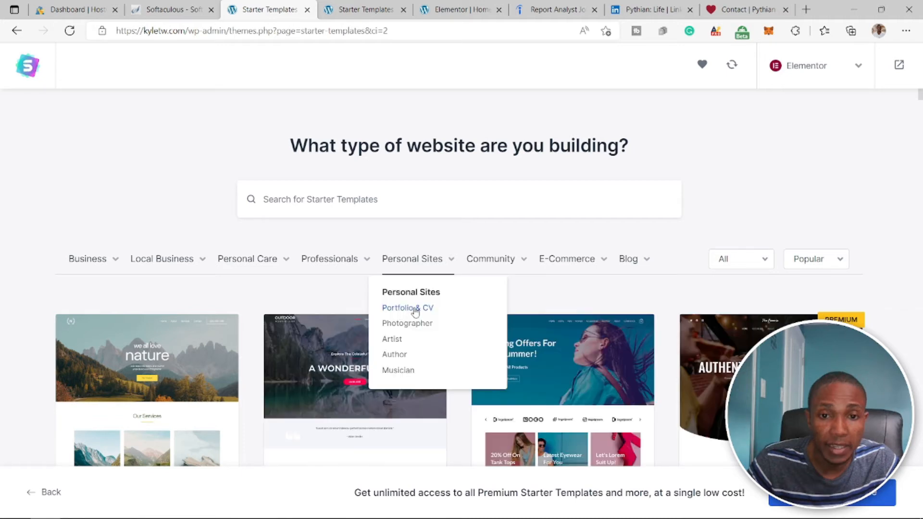
pyautogui.click(419, 309)
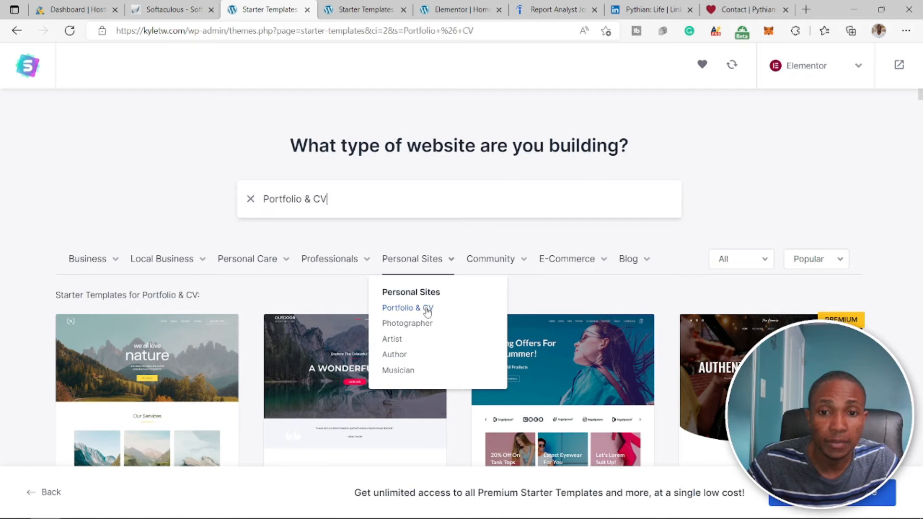
# - Browse the Portfolio & CV starter templates to compare the available designs
pyautogui.scroll(-3, 429, 308)
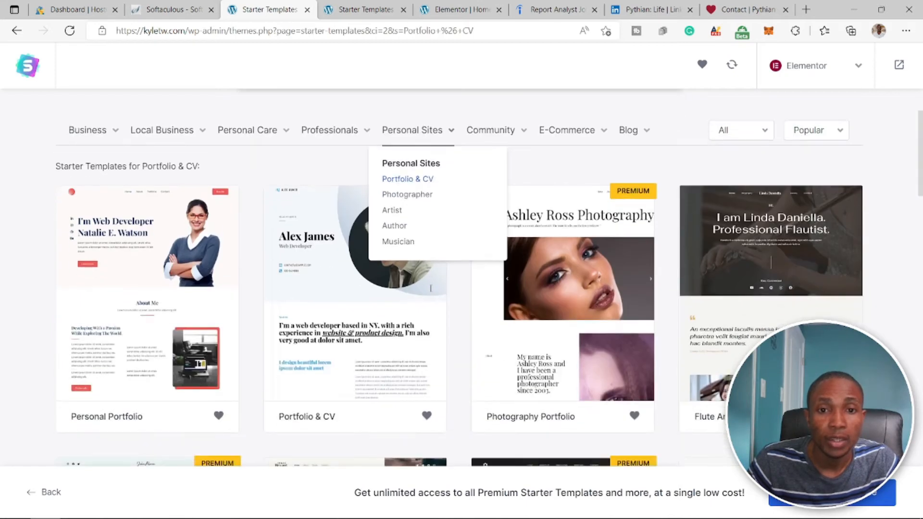
pyautogui.scroll(-6, 370, 272)
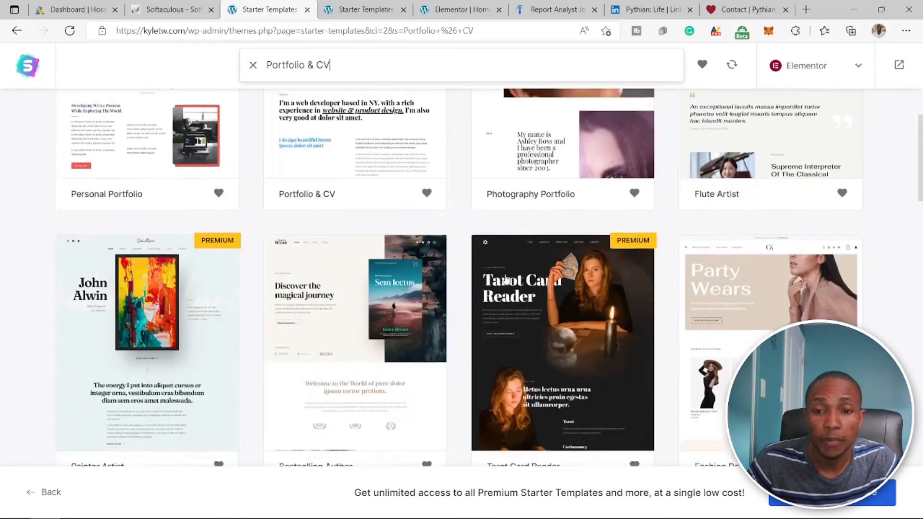
pyautogui.scroll(-5, 466, 288)
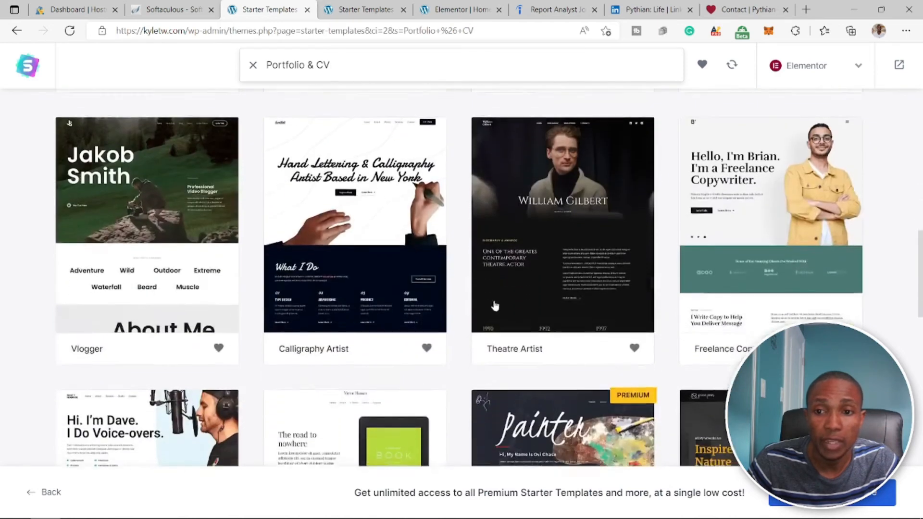
pyautogui.scroll(-11, 482, 300)
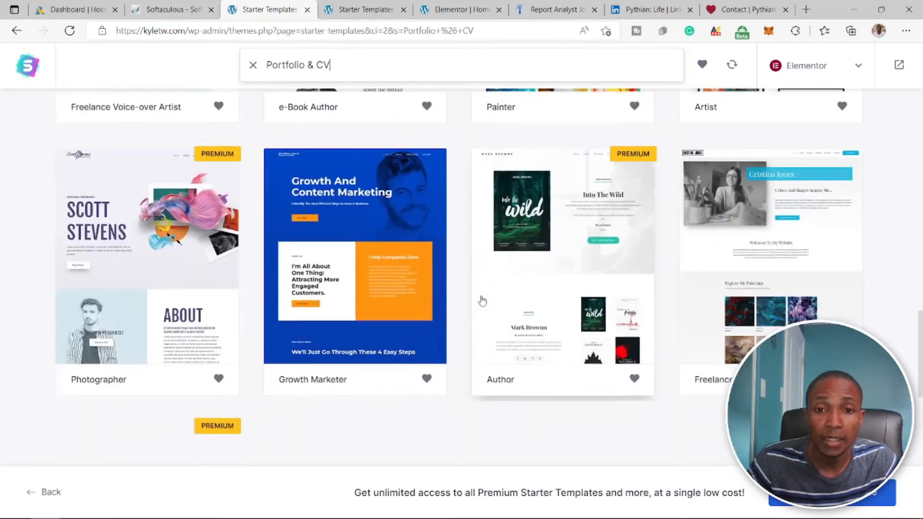
pyautogui.scroll(-3, 482, 300)
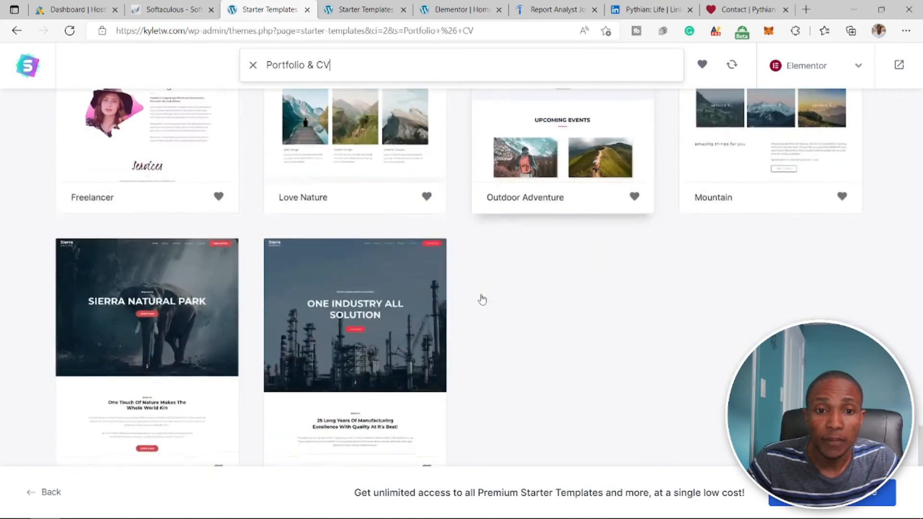
pyautogui.scroll(10, 482, 301)
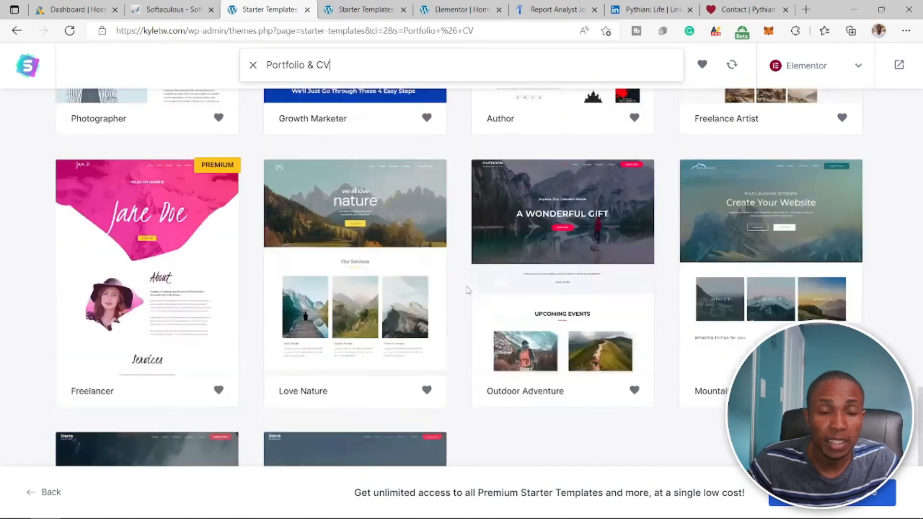
pyautogui.scroll(10, 207, 267)
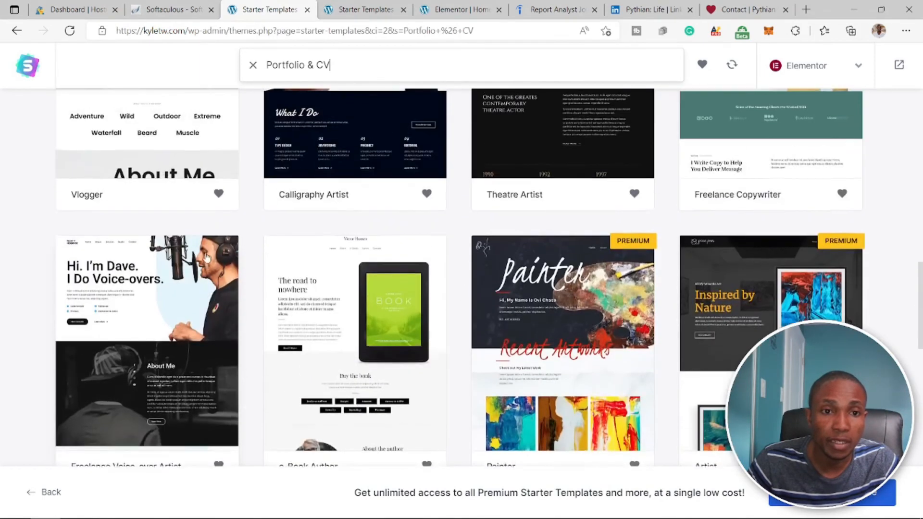
pyautogui.scroll(5, 465, 346)
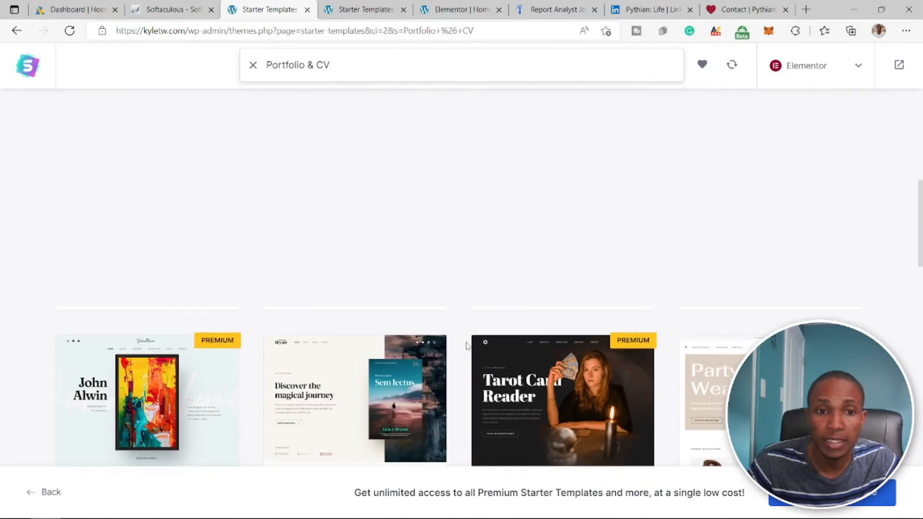
pyautogui.scroll(2, 409, 240)
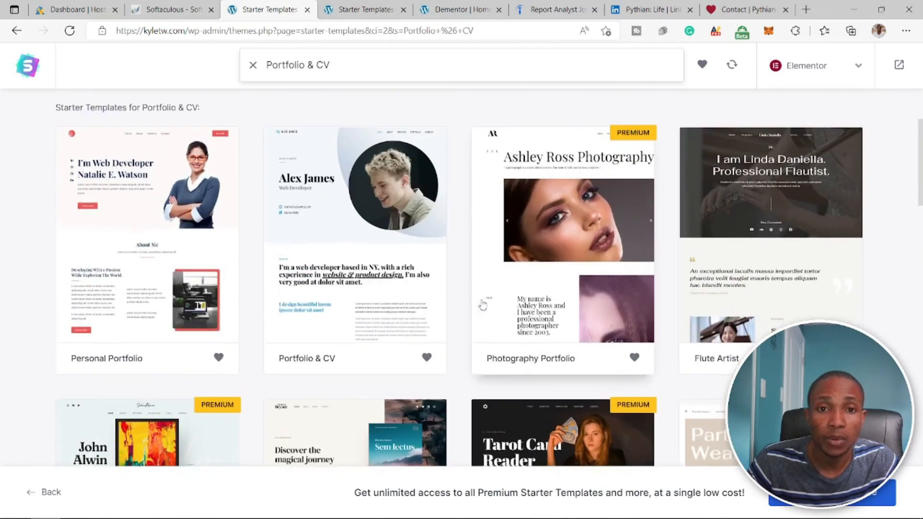
# - Select the Portfolio & CV template and look over its preview along with the color and font options
pyautogui.click(340, 352)
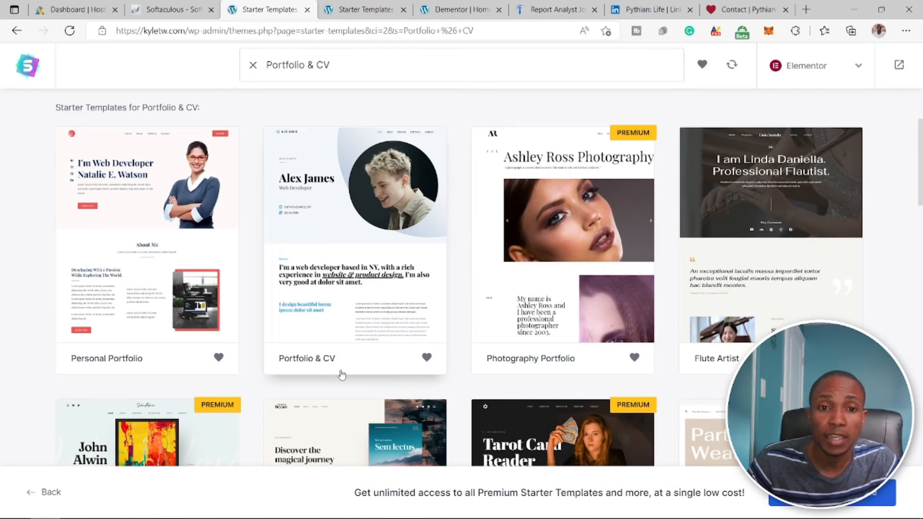
pyautogui.click(363, 208)
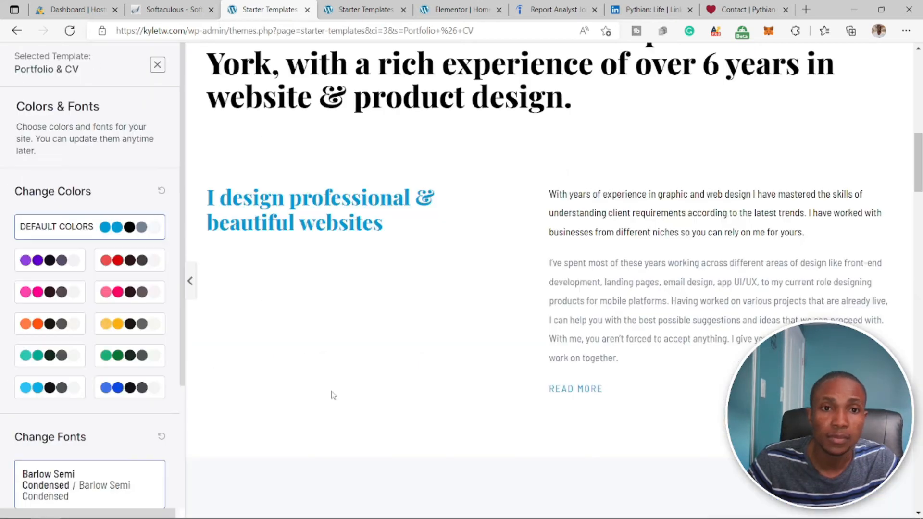
pyautogui.scroll(-4, 333, 395)
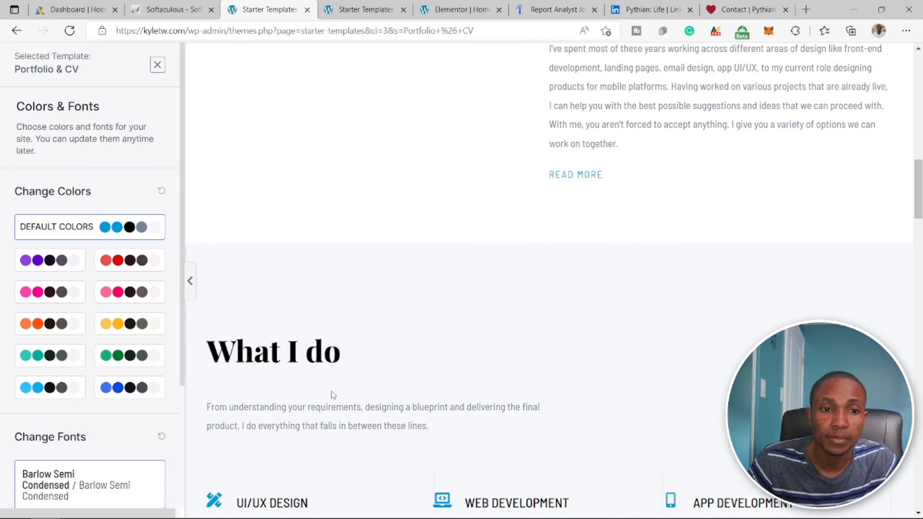
pyautogui.scroll(-4, 179, 448)
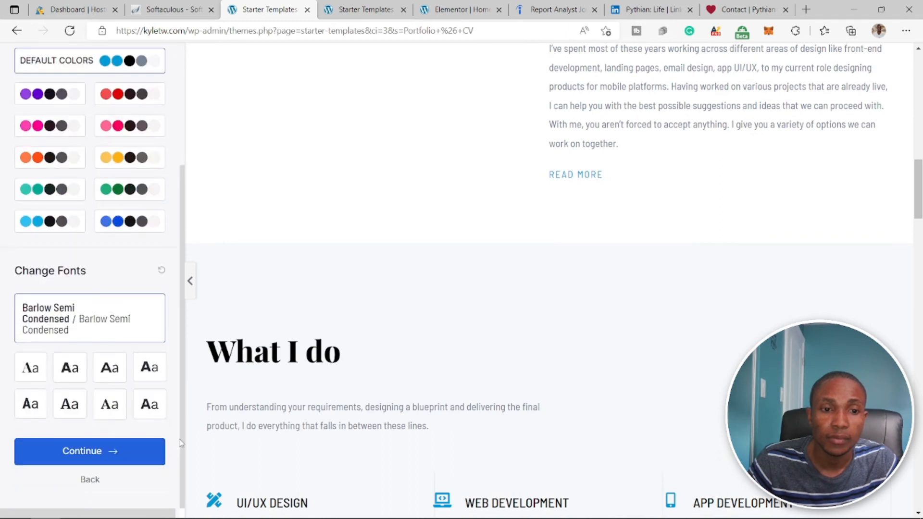
# - Keep the default colors and fonts and build the website with all advanced import options selected, leaving the personal details blank
pyautogui.click(92, 456)
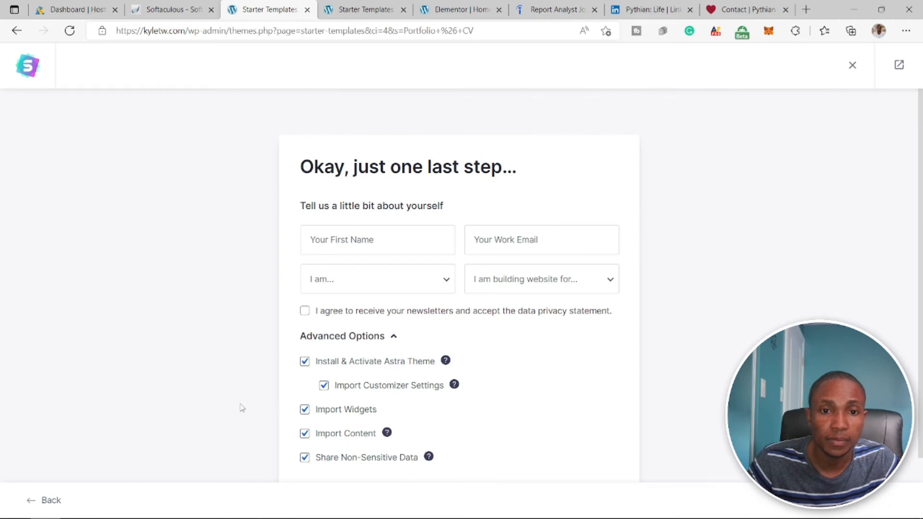
pyautogui.scroll(-2, 281, 400)
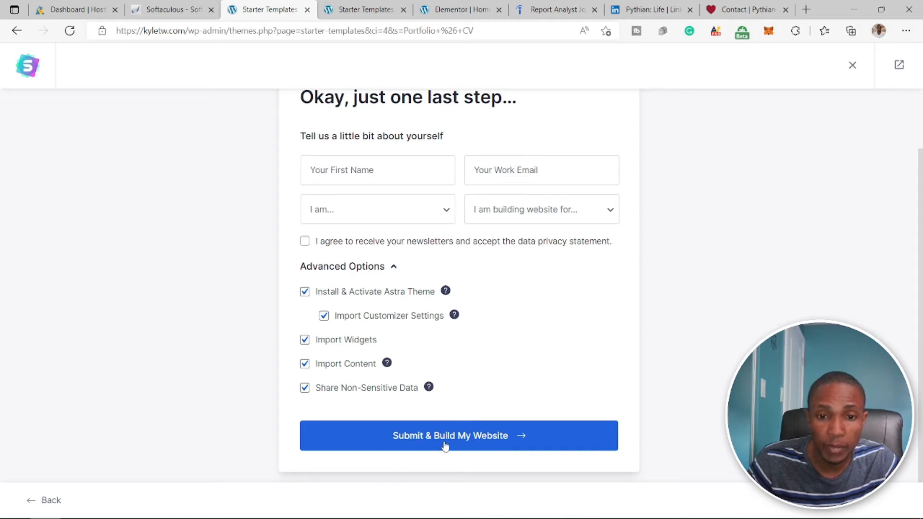
pyautogui.click(474, 444)
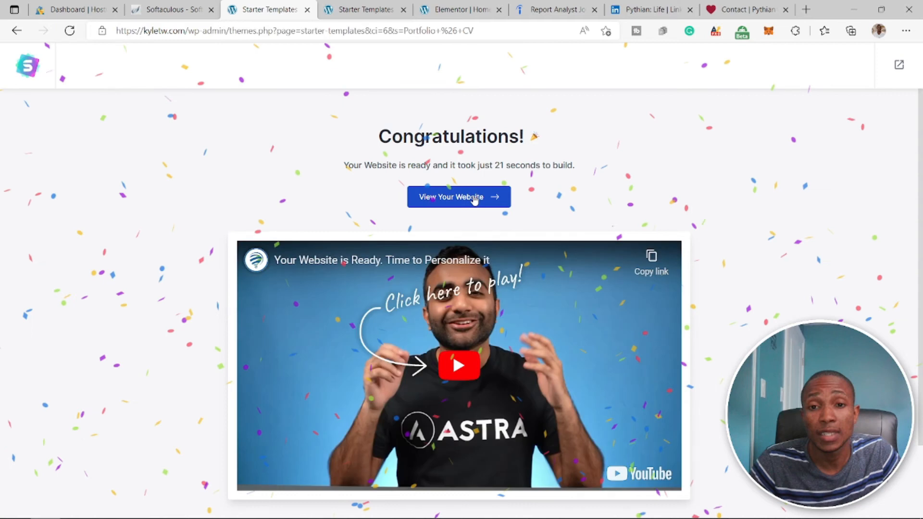
# - View the built website and examine the home page's intro, about, services, skills, experience and portfolio sections
pyautogui.click(474, 199)
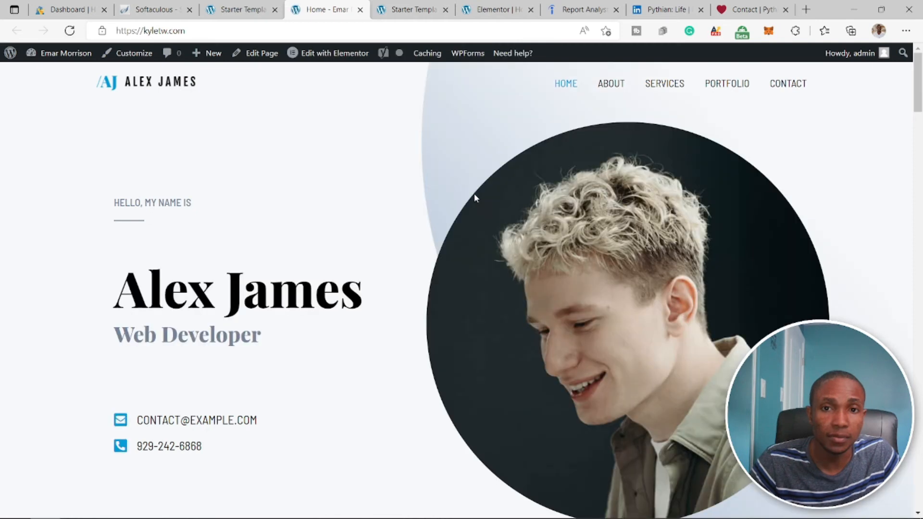
pyautogui.scroll(-3, 474, 194)
pyautogui.scroll(-7, 474, 194)
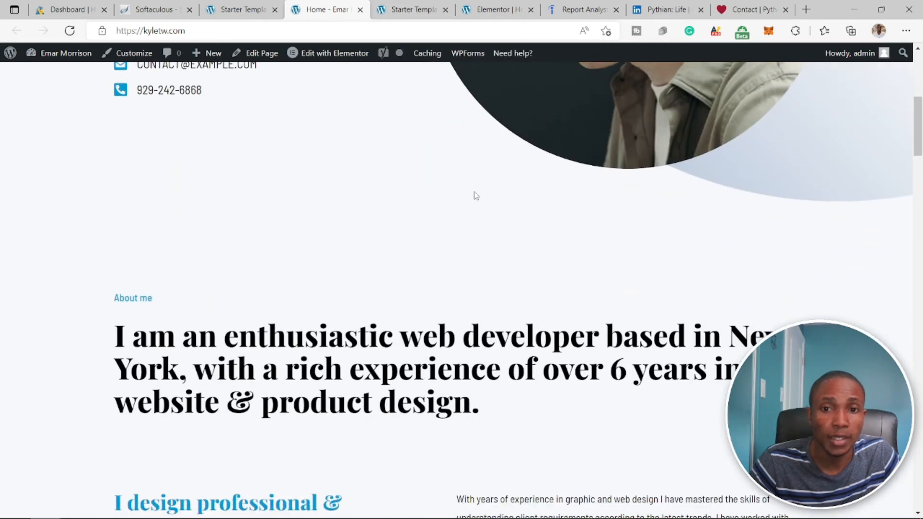
pyautogui.scroll(-8, 476, 197)
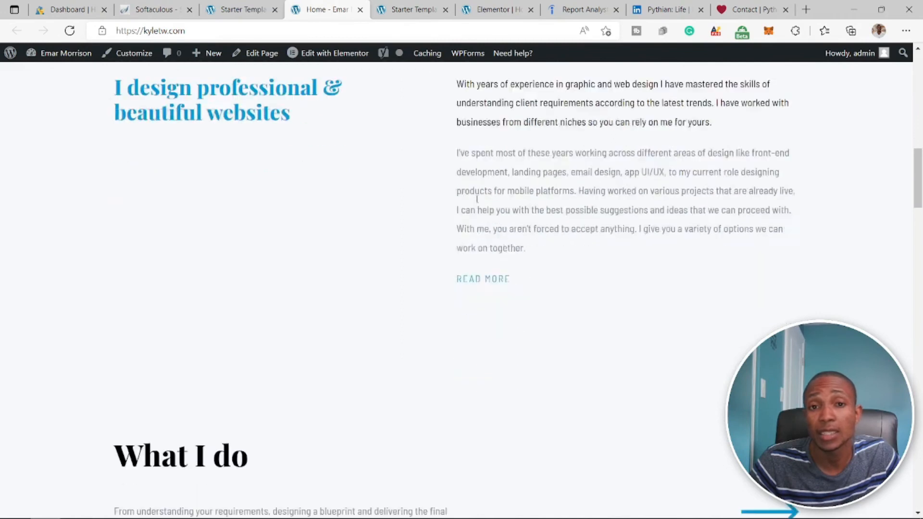
pyautogui.scroll(-15, 477, 204)
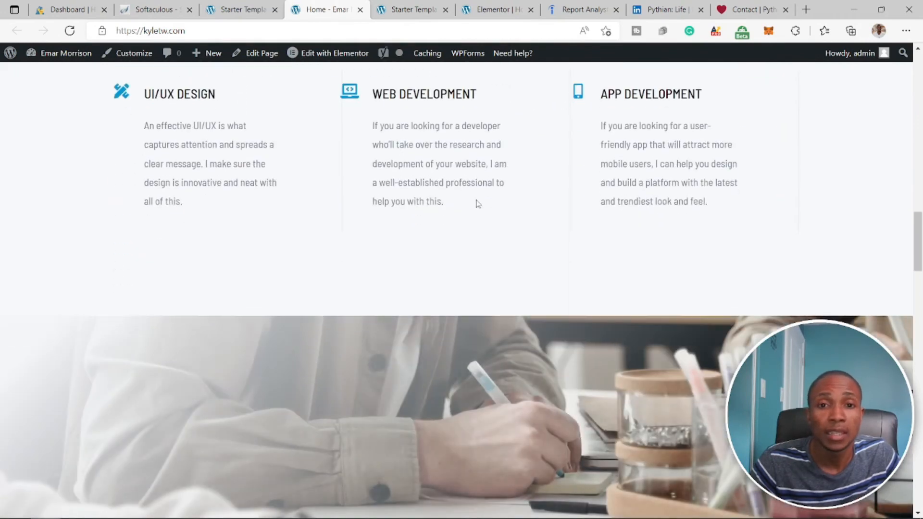
pyautogui.scroll(-6, 477, 204)
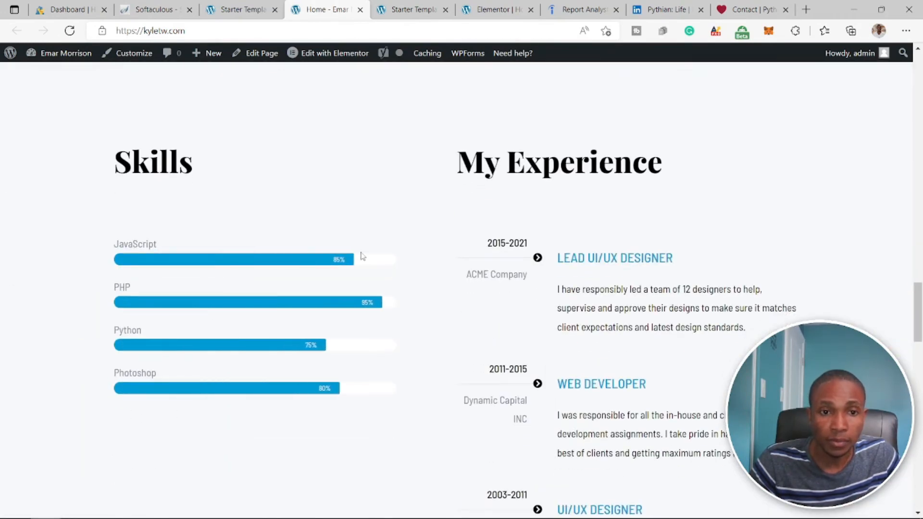
pyautogui.scroll(-2, 620, 288)
pyautogui.scroll(-5, 584, 331)
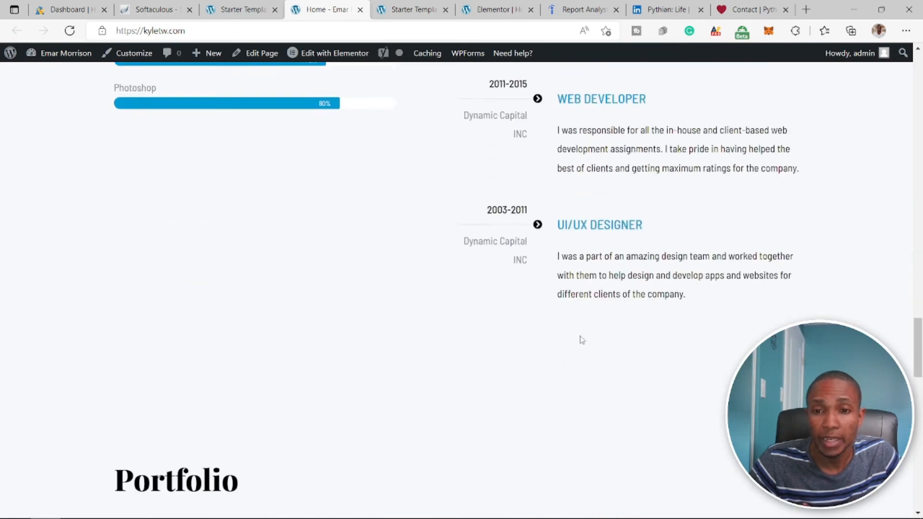
pyautogui.scroll(-6, 592, 313)
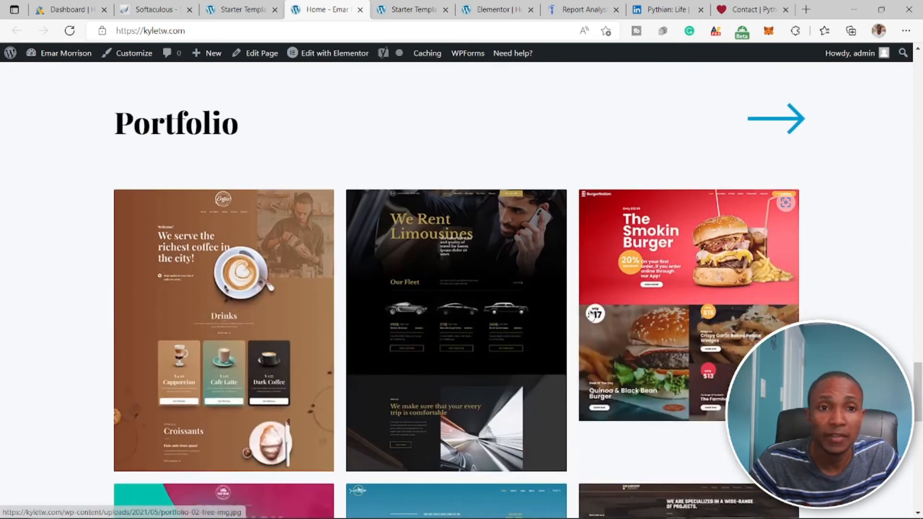
pyautogui.scroll(16, 589, 310)
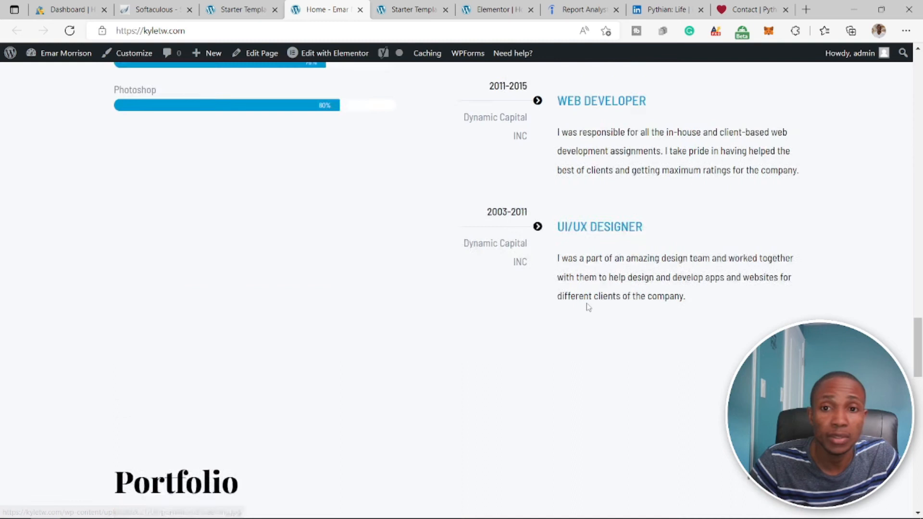
pyautogui.scroll(12, 587, 303)
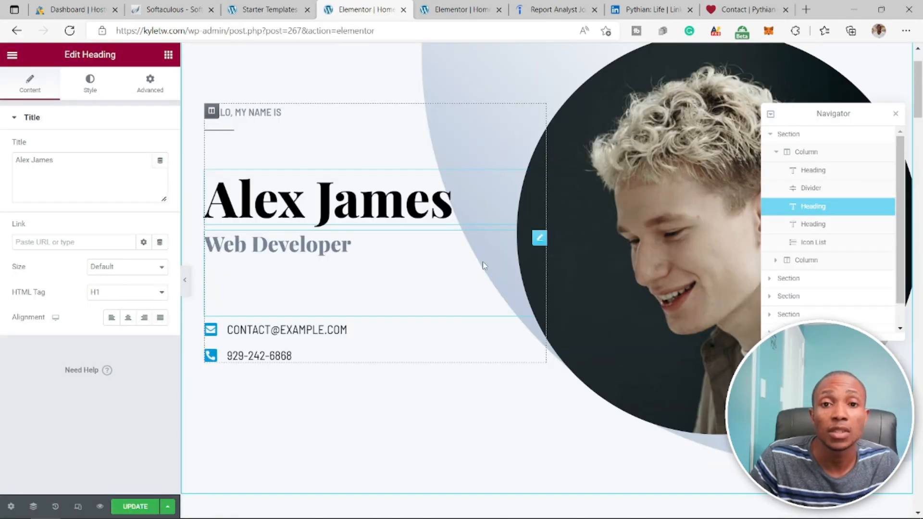
# - Replace the placeholder name in the intro's main heading with the site owner's full name and reduce its HTML heading level
pyautogui.click(397, 250)
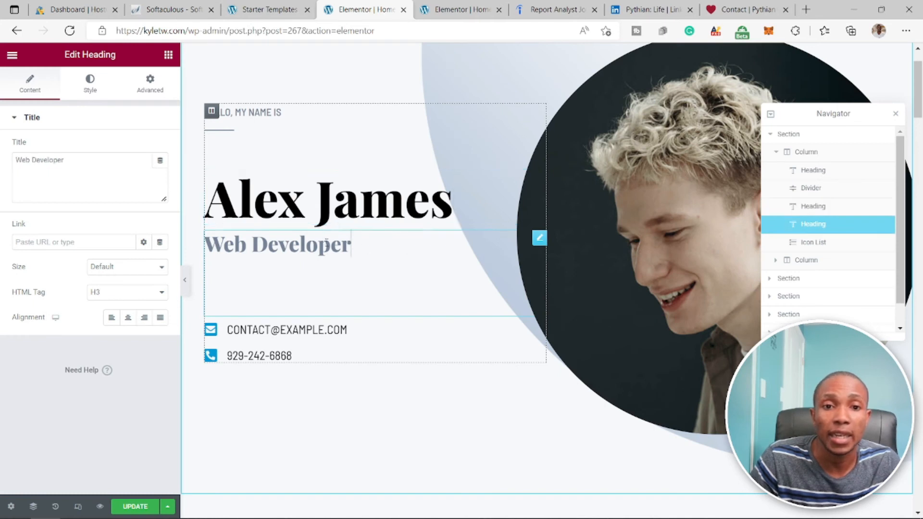
pyautogui.click(457, 208)
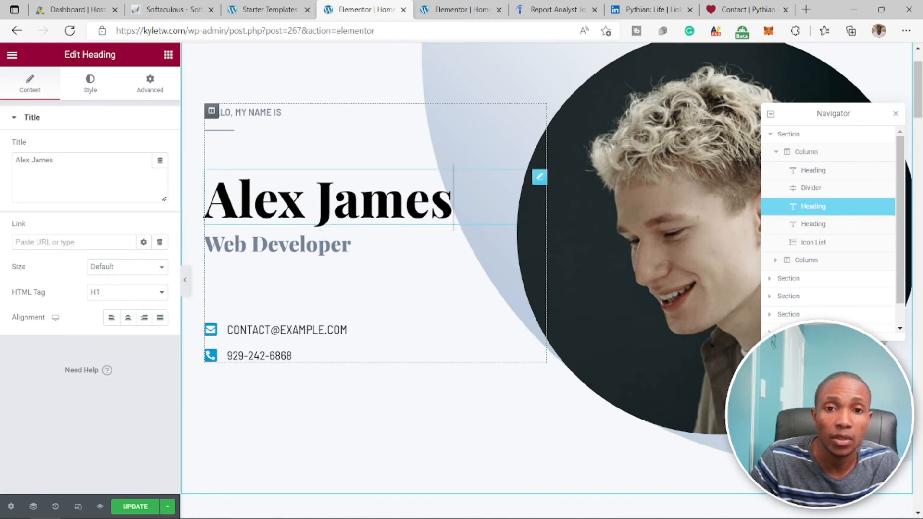
pyautogui.click(427, 204)
pyautogui.moveTo(18, 161)
pyautogui.mouseDown()
pyautogui.moveTo(62, 161)
pyautogui.moveTo(21, 160)
pyautogui.mouseUp()
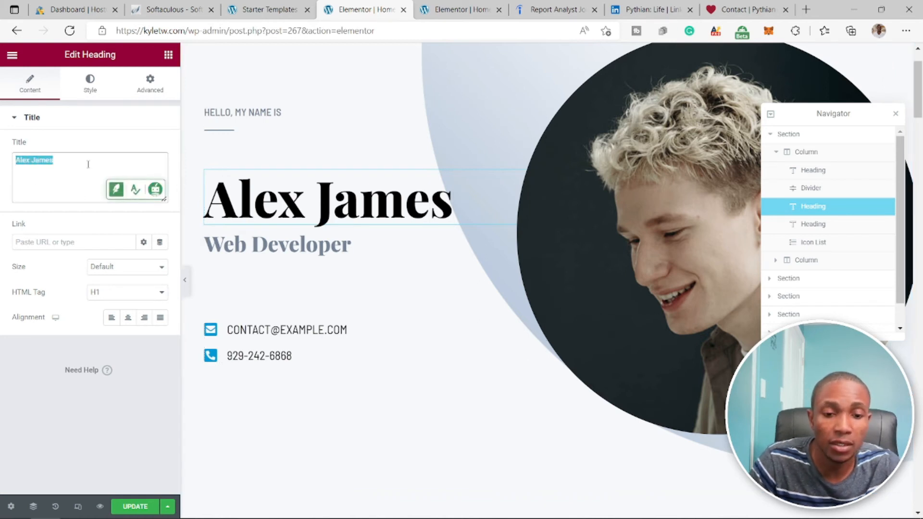
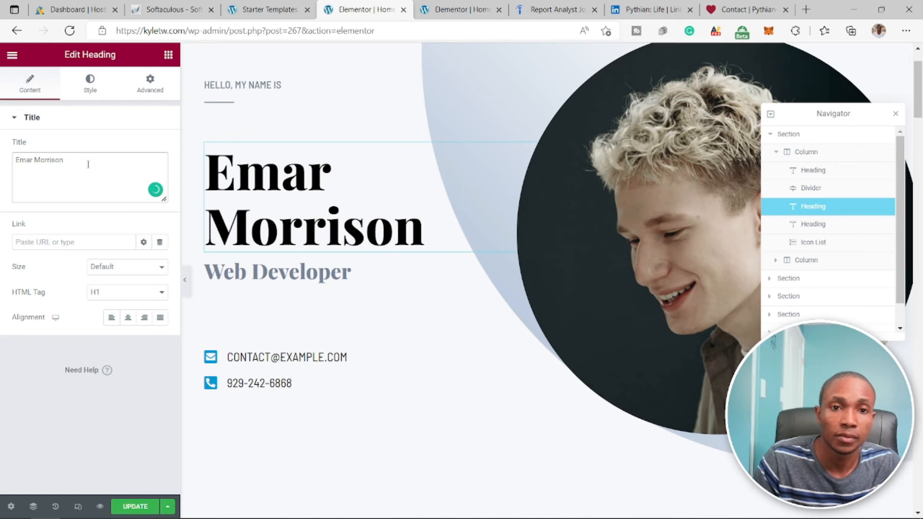
pyautogui.click(161, 292)
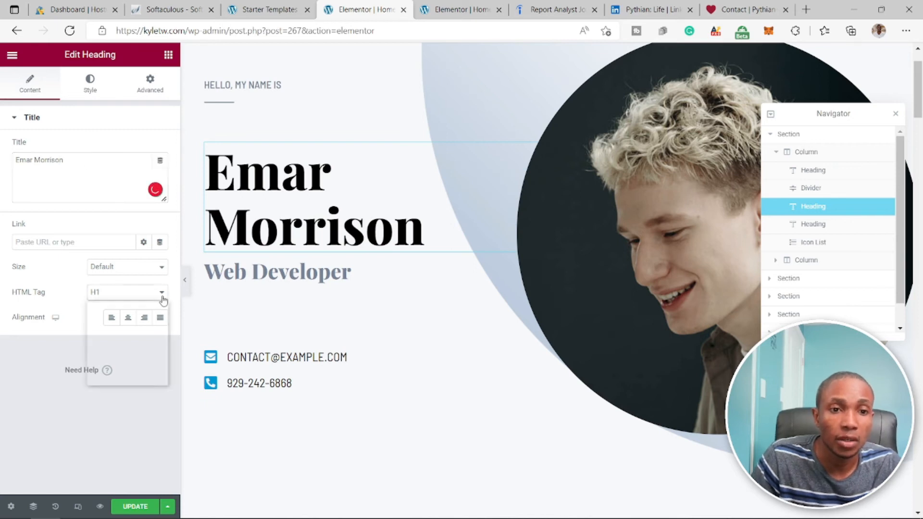
pyautogui.click(96, 315)
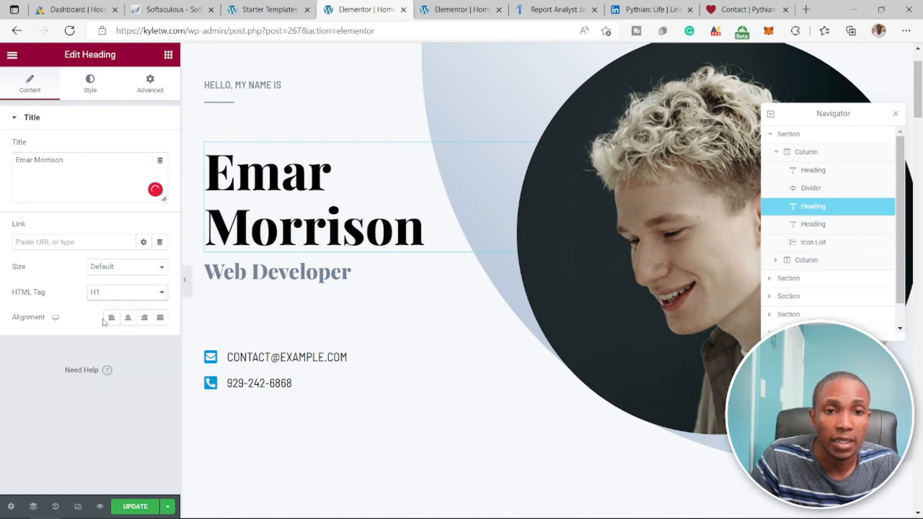
# - Replace the placeholder e-mail in the intro's icon list with the contact's e-mail address and update the page
pyautogui.click(335, 240)
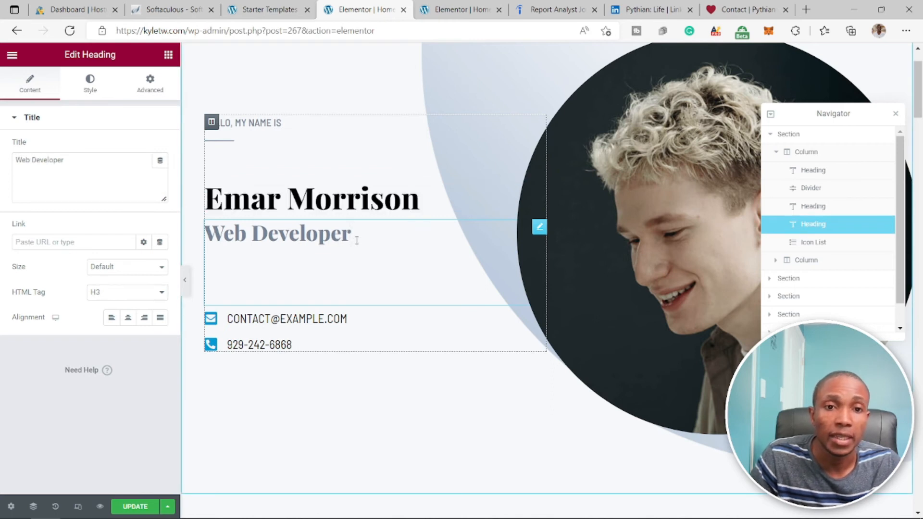
pyautogui.scroll(-2, 298, 295)
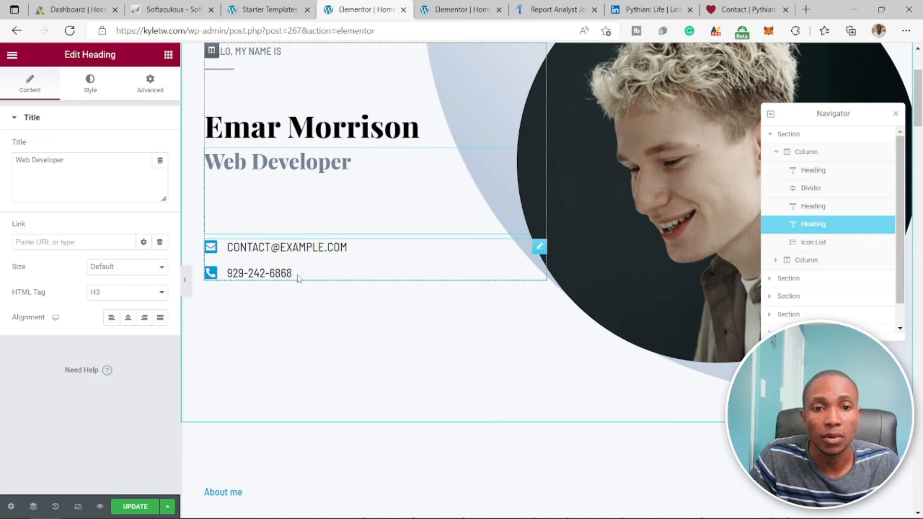
pyautogui.click(298, 278)
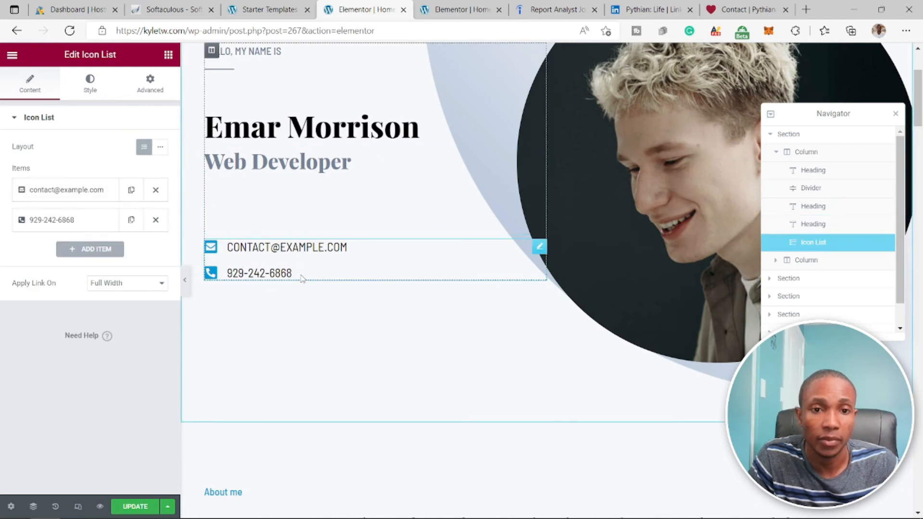
pyautogui.click(76, 192)
pyautogui.moveTo(100, 234); pyautogui.dragTo(24, 234)
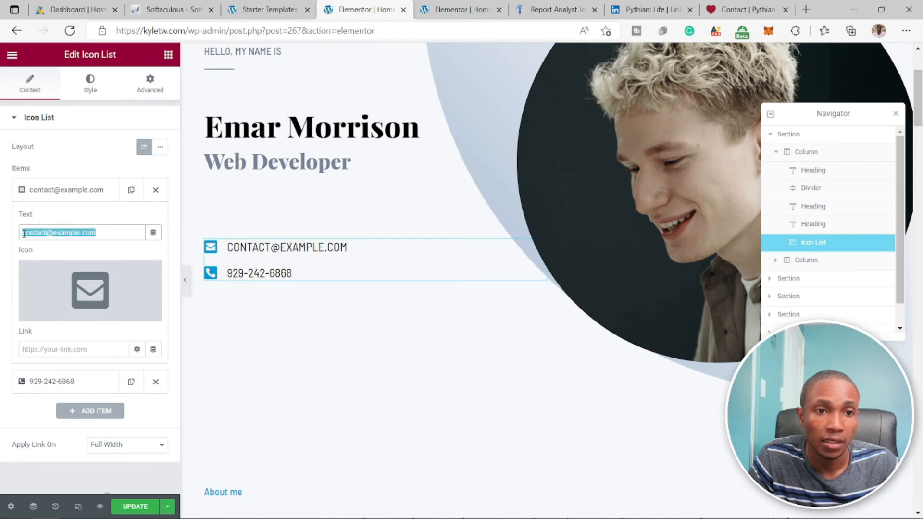
pyautogui.write('test@yahoo')
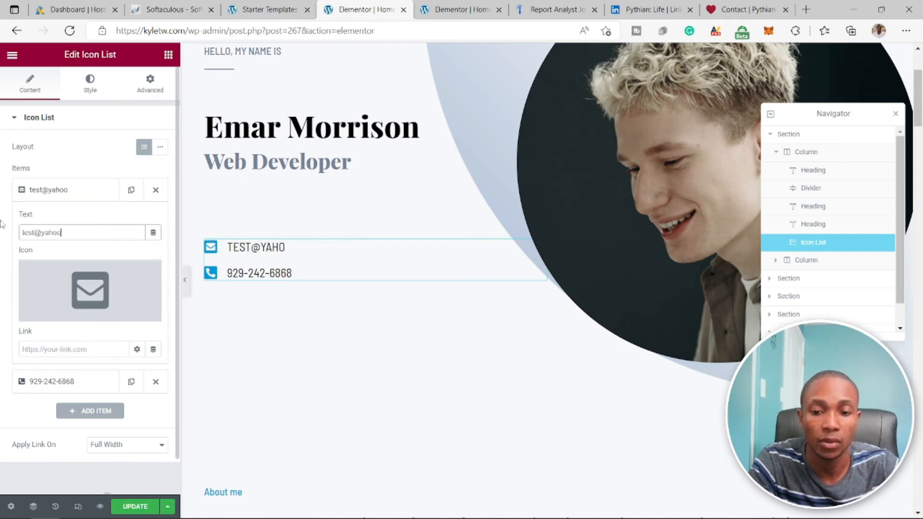
pyautogui.write('.com')
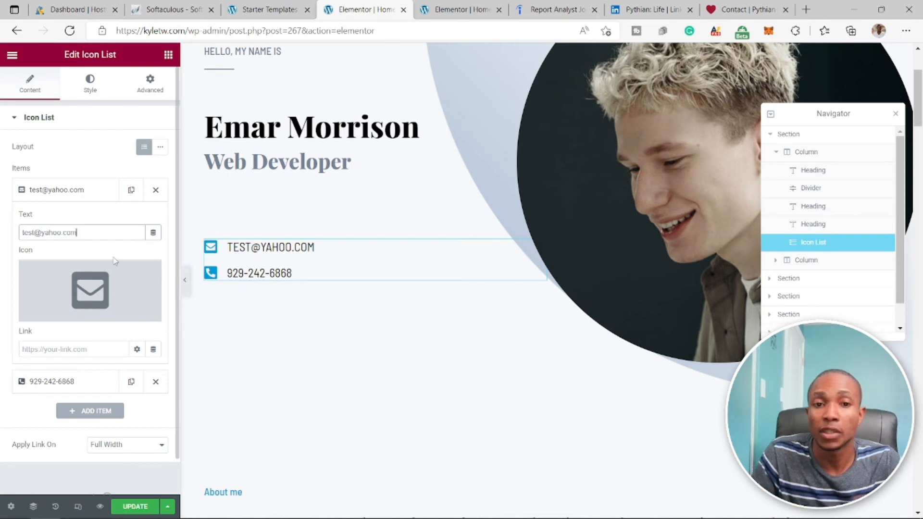
pyautogui.click(145, 506)
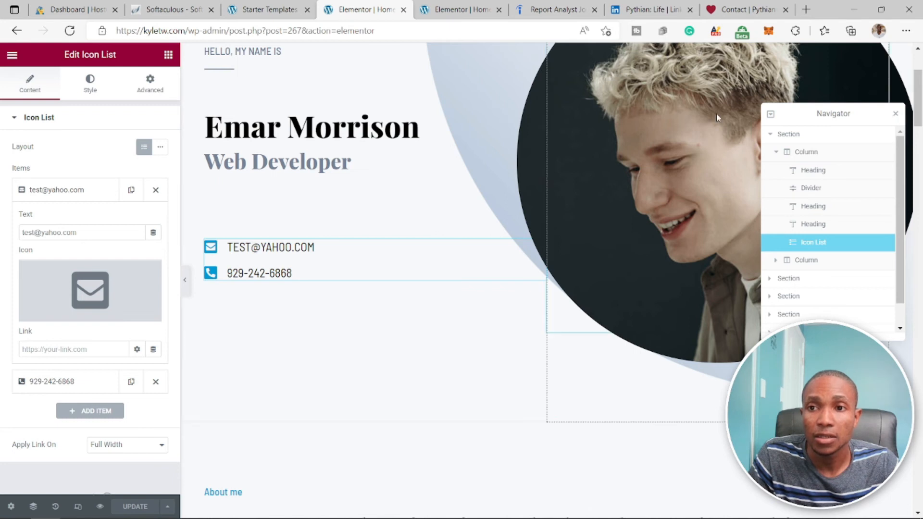
# - Close the Navigator, compare image dimensions in the media library, and replace the intro portrait with bg-01-free-img.jpg
pyautogui.click(895, 113)
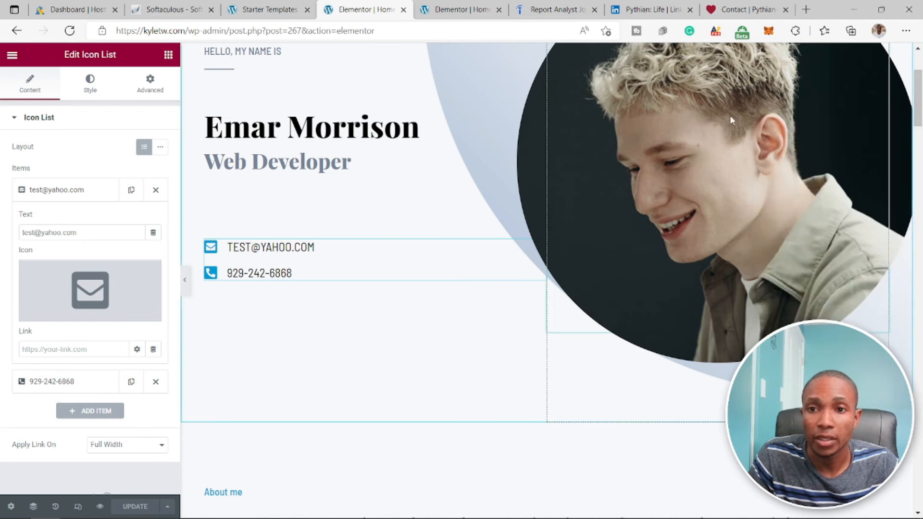
pyautogui.click(717, 146)
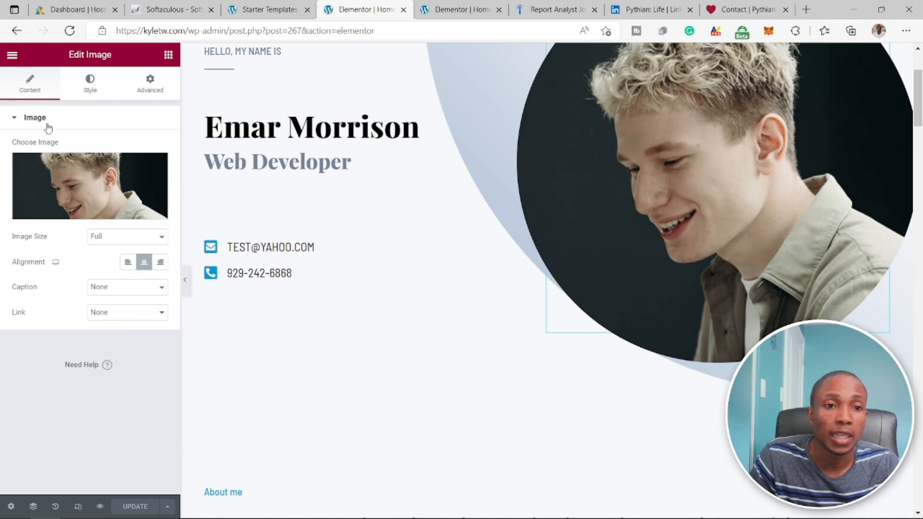
pyautogui.moveTo(87, 197)
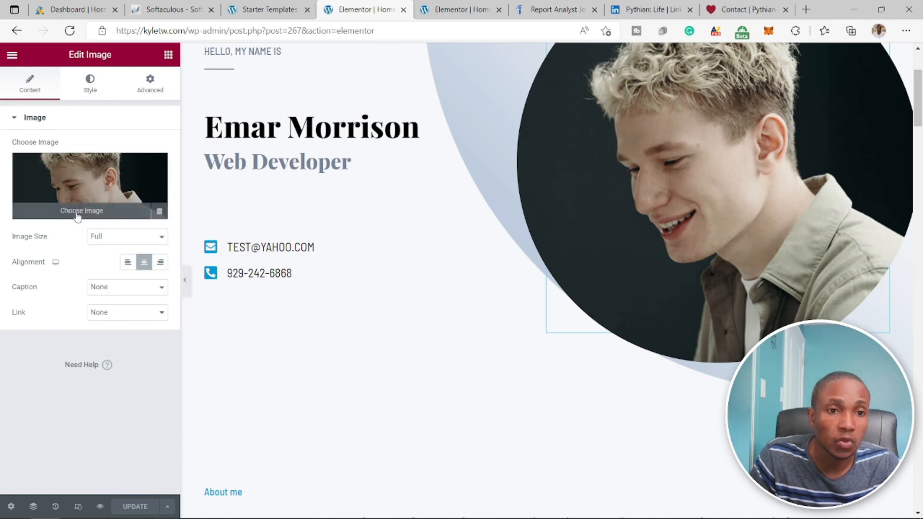
pyautogui.click(77, 216)
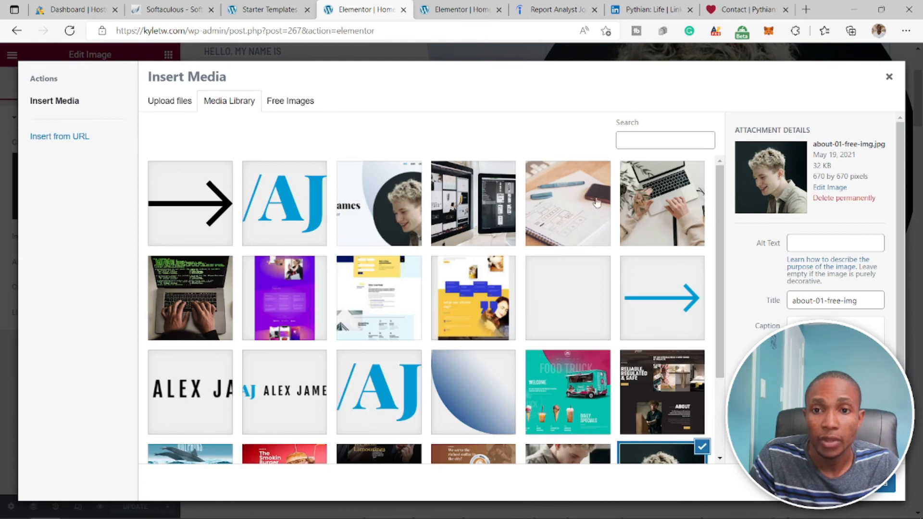
pyautogui.scroll(-2, 520, 295)
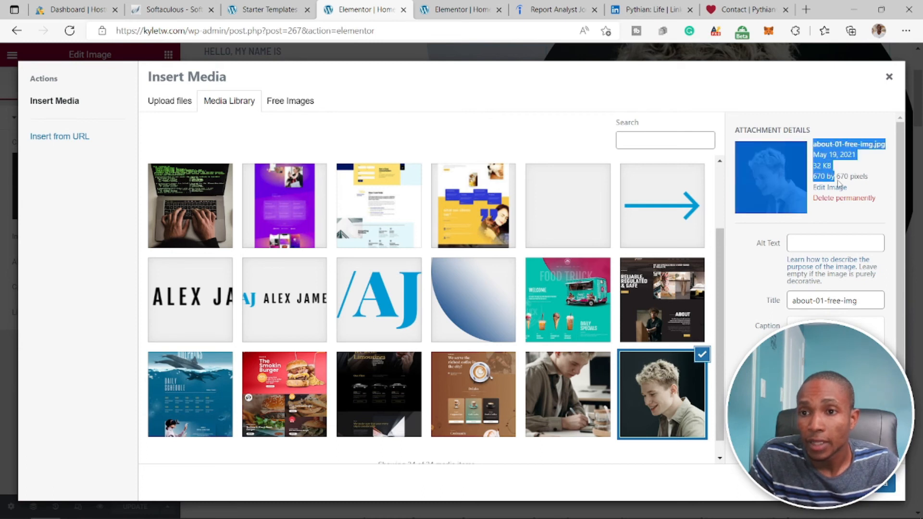
pyautogui.click(871, 184)
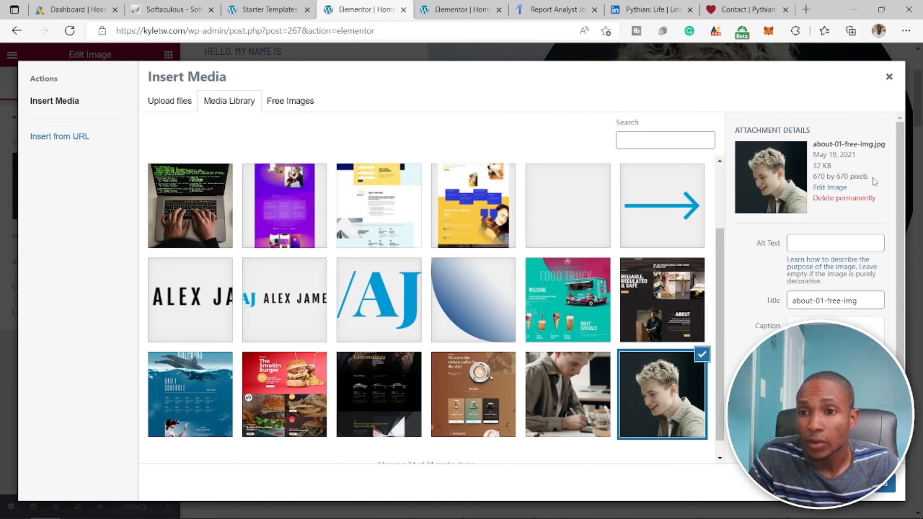
pyautogui.moveTo(855, 177); pyautogui.dragTo(810, 147)
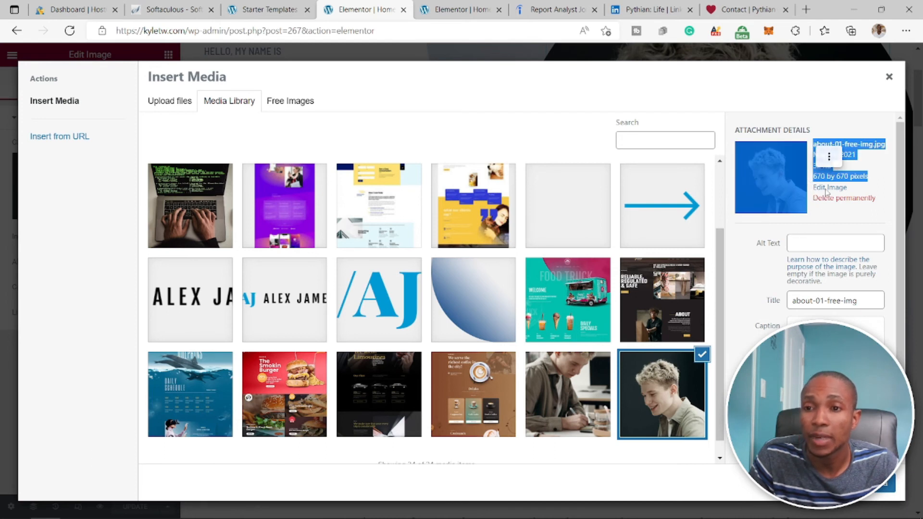
pyautogui.click(580, 399)
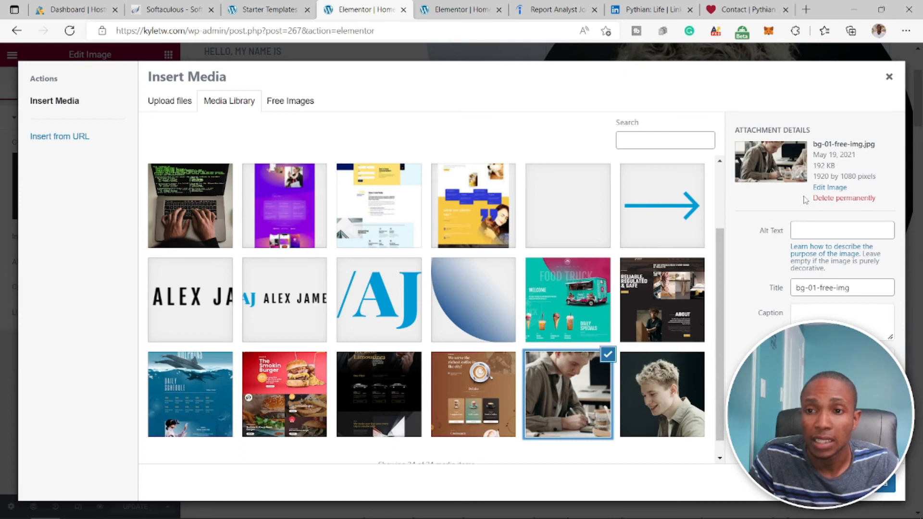
pyautogui.moveTo(814, 176); pyautogui.dragTo(872, 177)
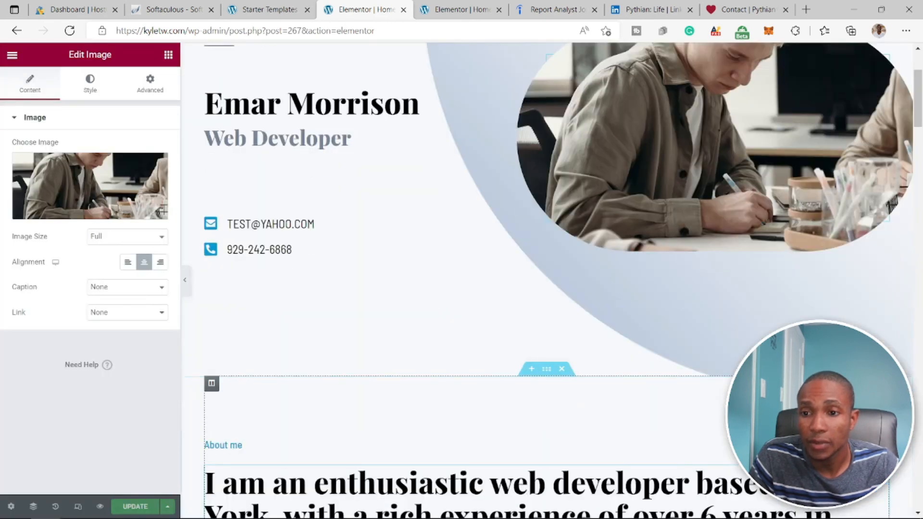
pyautogui.scroll(3, 547, 278)
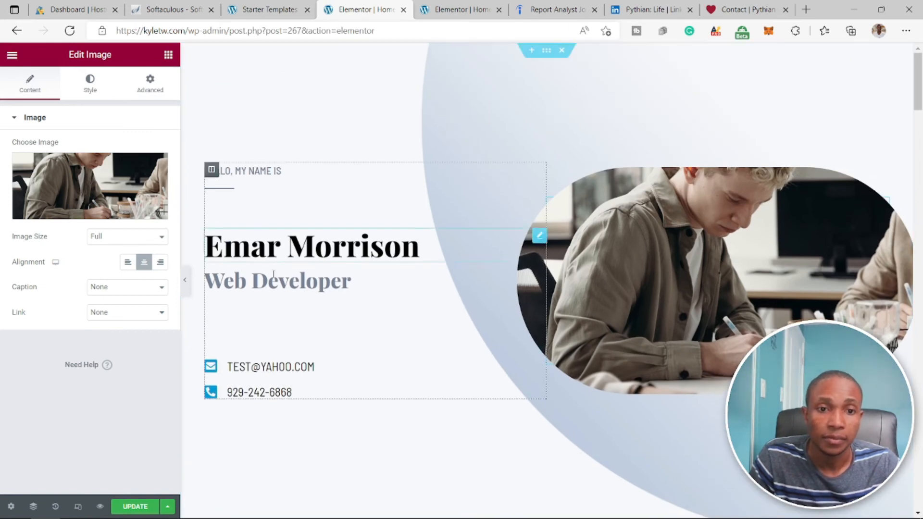
# - Look through the What I do, background image, Skills and My Experience sections, opening the UI/UX Design icon box settings
pyautogui.scroll(-10, 418, 298)
pyautogui.scroll(-2, 464, 284)
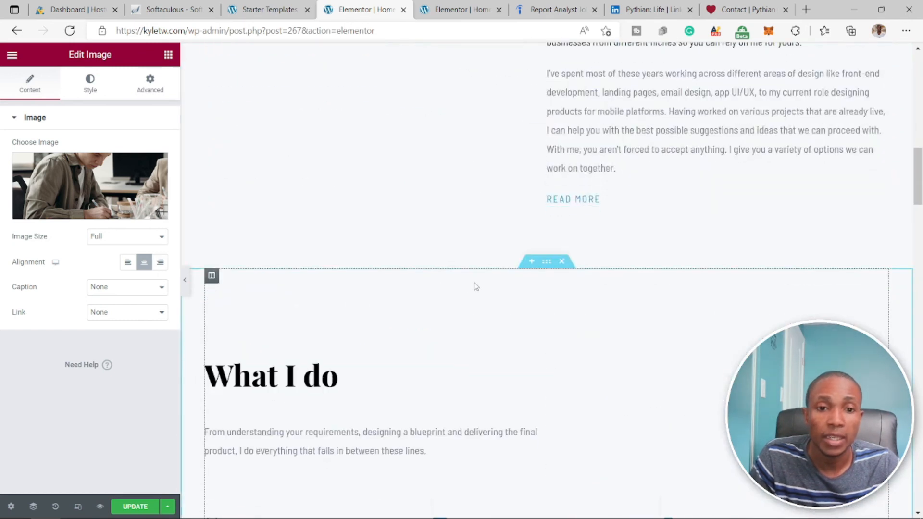
pyautogui.scroll(-4, 474, 284)
pyautogui.scroll(-6, 476, 286)
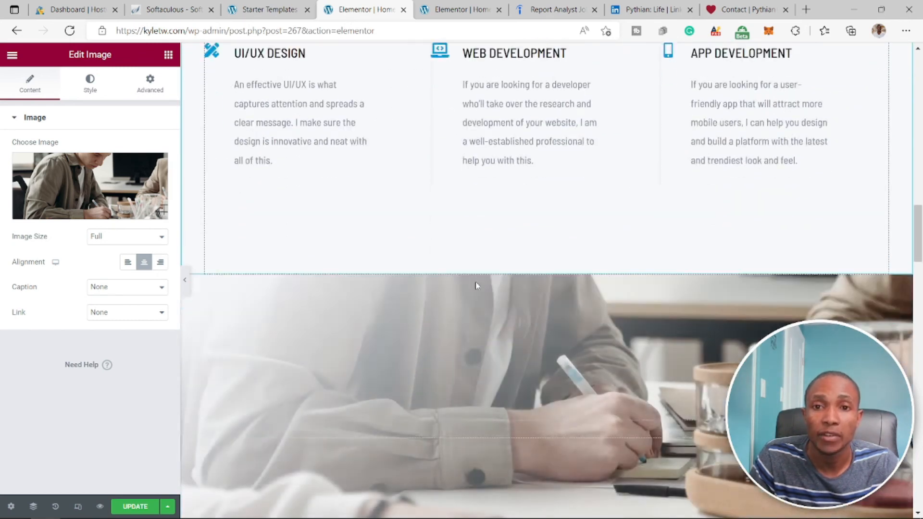
pyautogui.scroll(4, 477, 286)
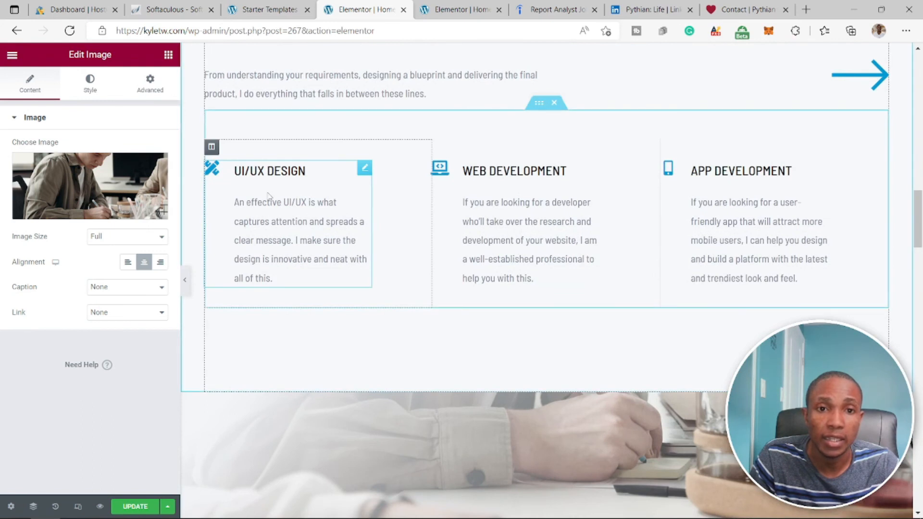
pyautogui.click(316, 225)
pyautogui.scroll(-5, 274, 145)
pyautogui.scroll(9, 287, 173)
pyautogui.scroll(-7, 288, 178)
pyautogui.scroll(5, 289, 179)
pyautogui.scroll(2, 288, 178)
pyautogui.scroll(-6, 356, 202)
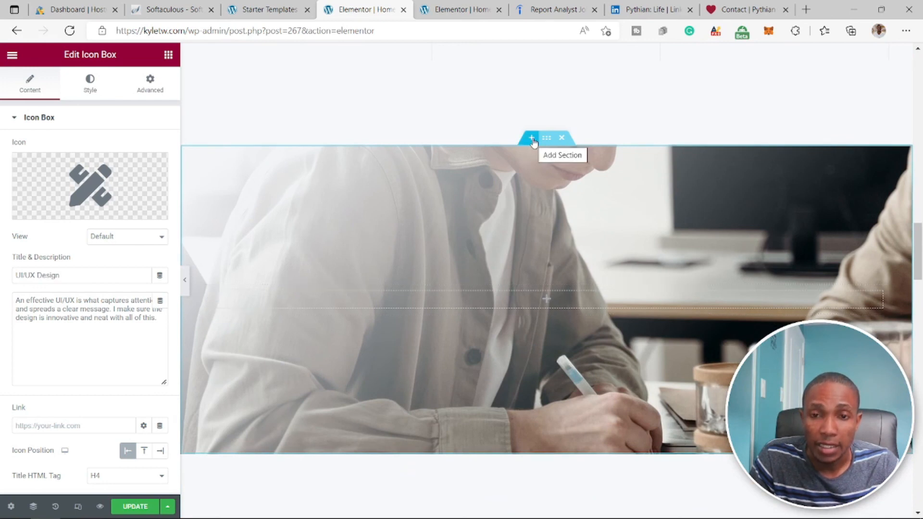
pyautogui.scroll(-1, 536, 144)
pyautogui.scroll(-5, 522, 215)
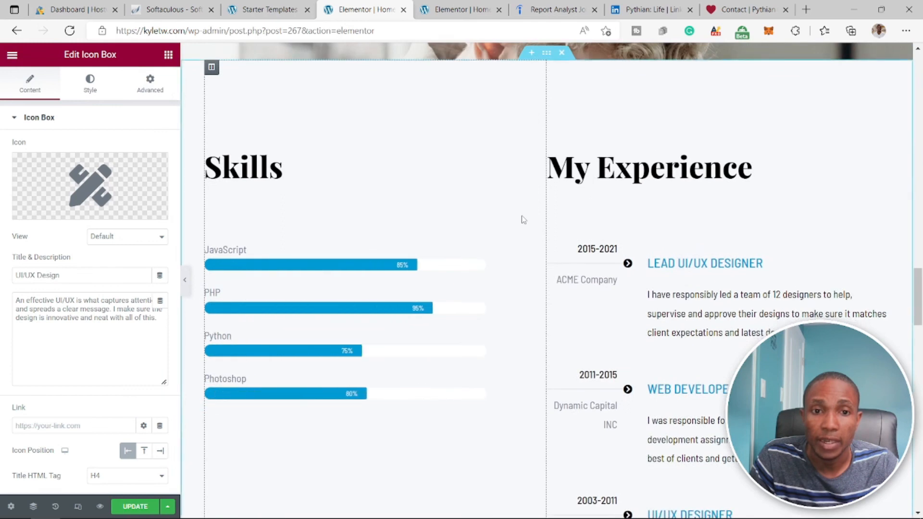
# - Add a Heading widget to the empty column of the background image section below the services
pyautogui.scroll(6, 521, 216)
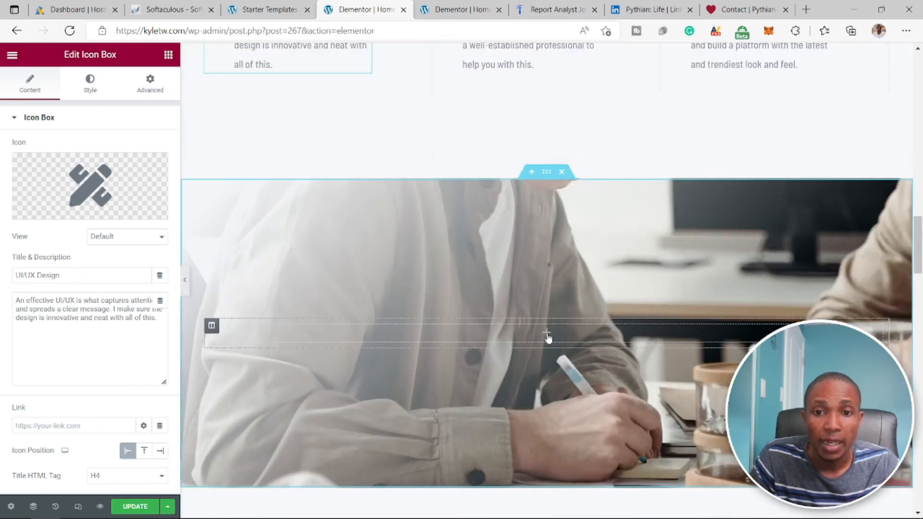
pyautogui.click(547, 336)
pyautogui.moveTo(134, 202); pyautogui.dragTo(567, 360)
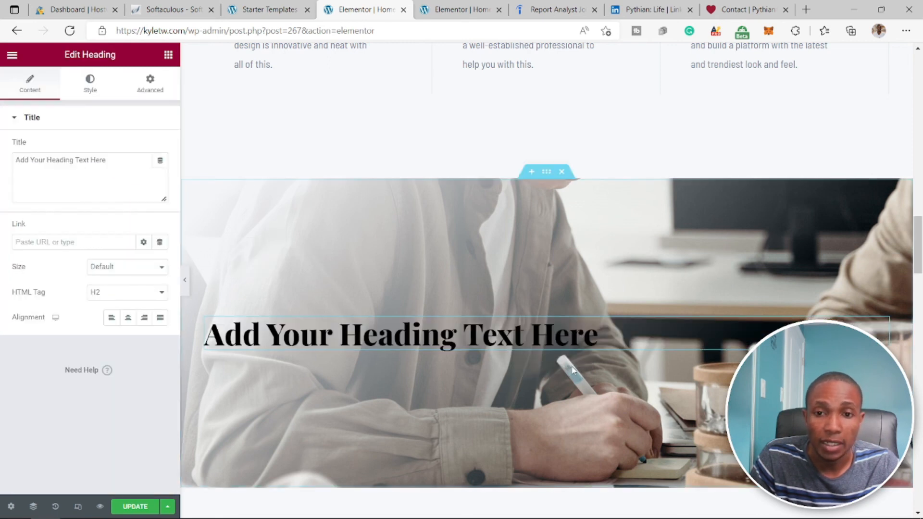
# - Look over the Portfolio section's project images and delete the whole section from the home page
pyautogui.scroll(-5, 386, 382)
pyautogui.scroll(-10, 430, 361)
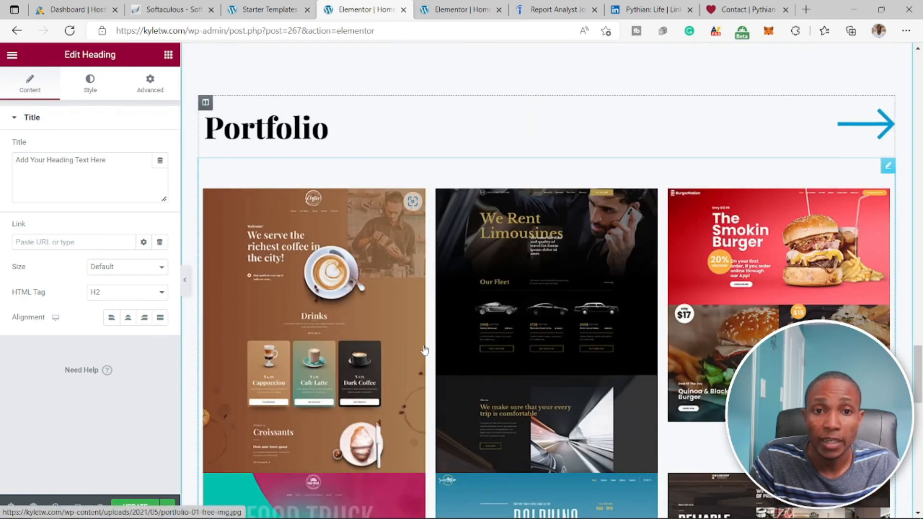
pyautogui.scroll(-10, 423, 348)
pyautogui.scroll(12, 423, 348)
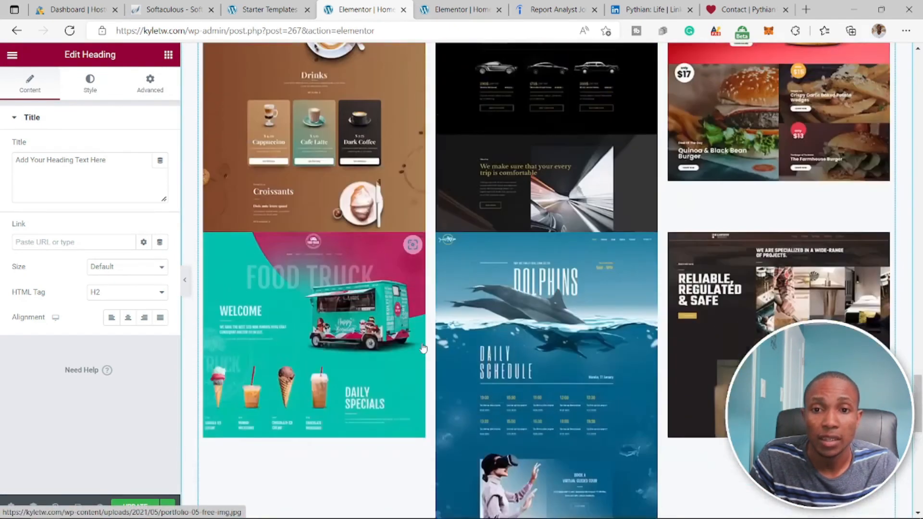
pyautogui.scroll(4, 422, 348)
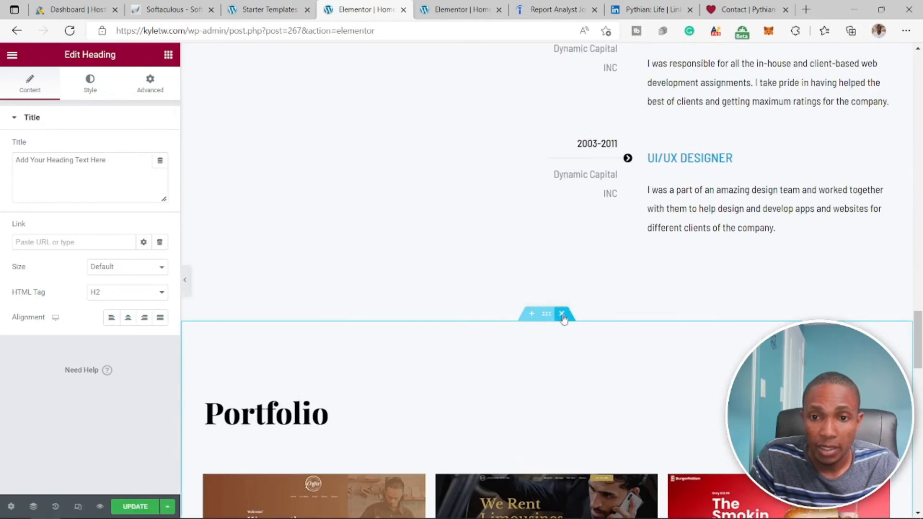
pyautogui.click(562, 315)
pyautogui.scroll(6, 491, 341)
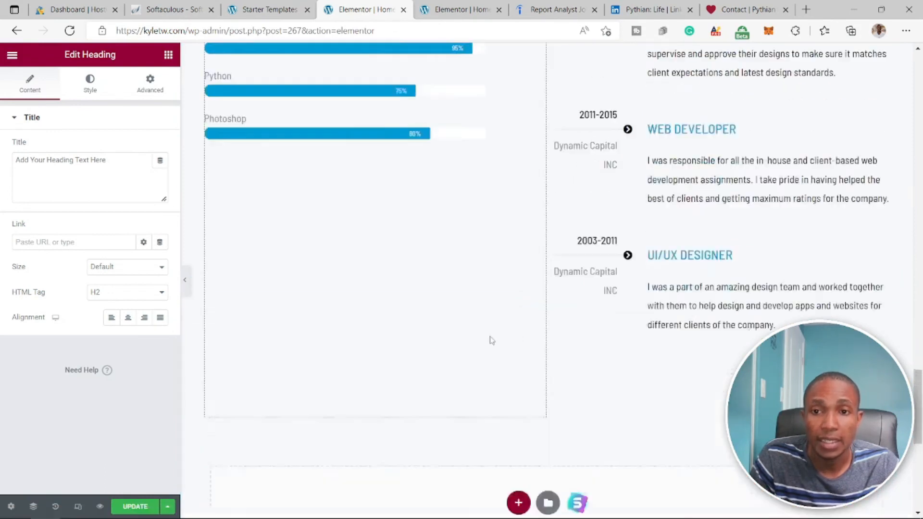
# - Undo the deletion of the Portfolio section and open the page's edit history to check the list of actions
pyautogui.scroll(-8, 481, 339)
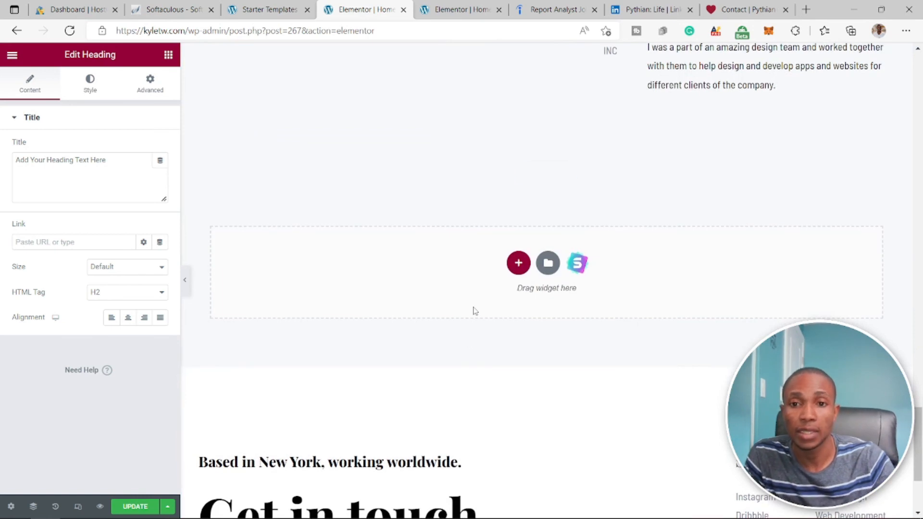
pyautogui.hotkey('ctrl', 'z')
pyautogui.scroll(10, 470, 302)
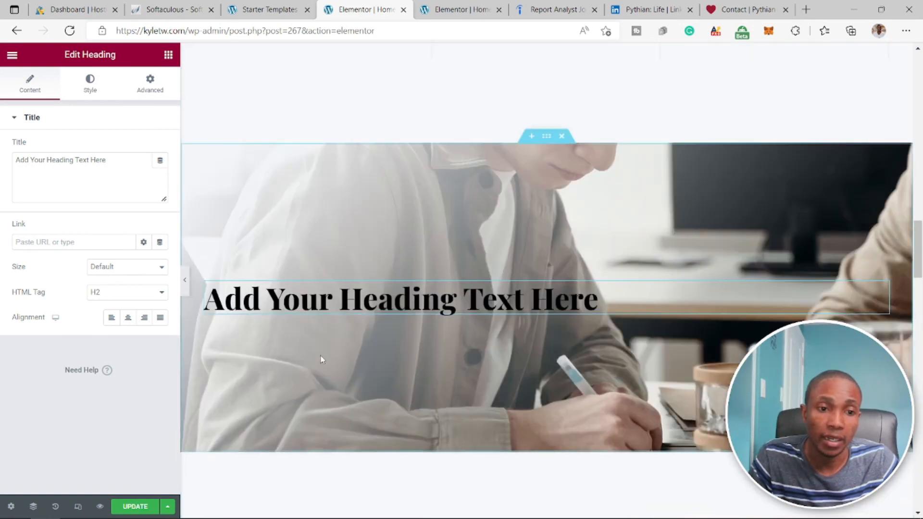
pyautogui.scroll(-9, 356, 379)
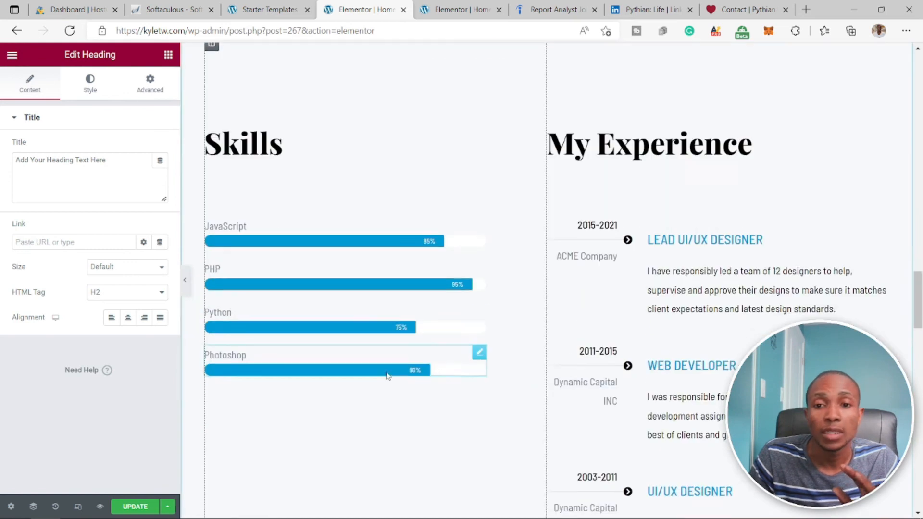
pyautogui.scroll(-6, 387, 375)
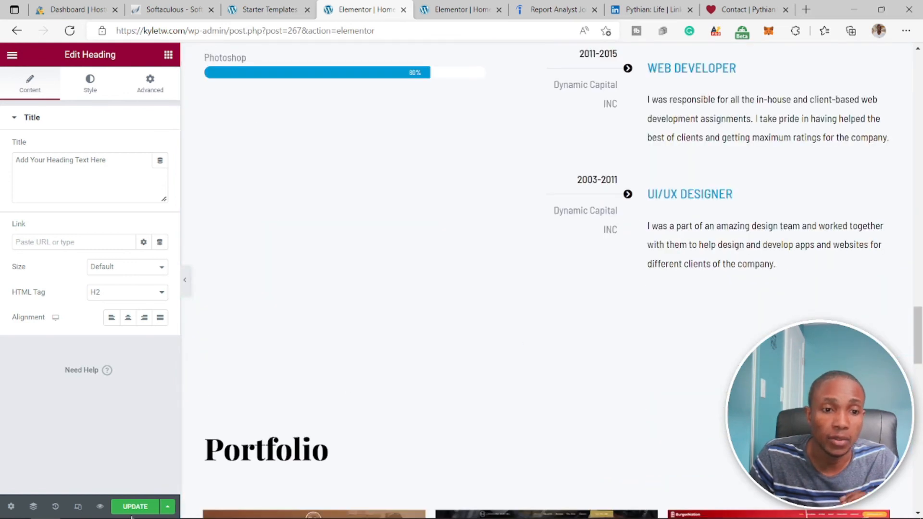
pyautogui.click(55, 506)
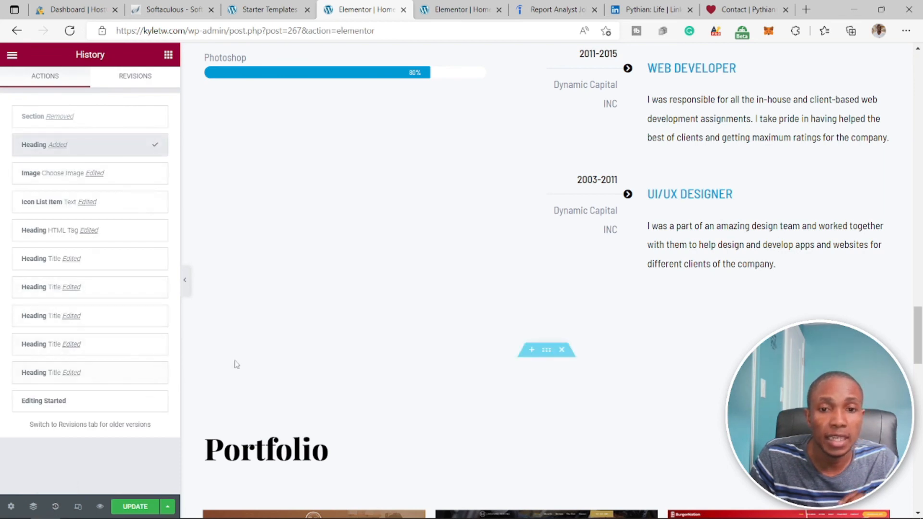
pyautogui.moveTo(116, 30); pyautogui.dragTo(189, 25)
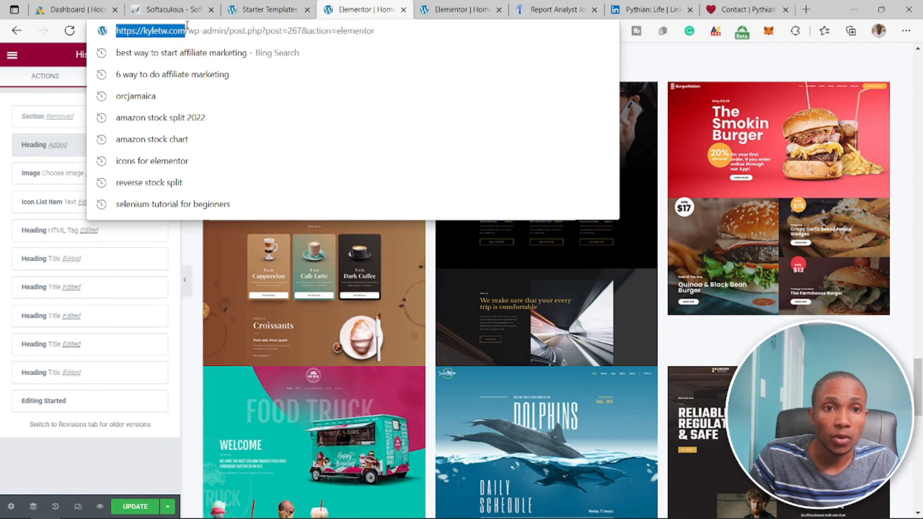
pyautogui.rightClick(166, 32)
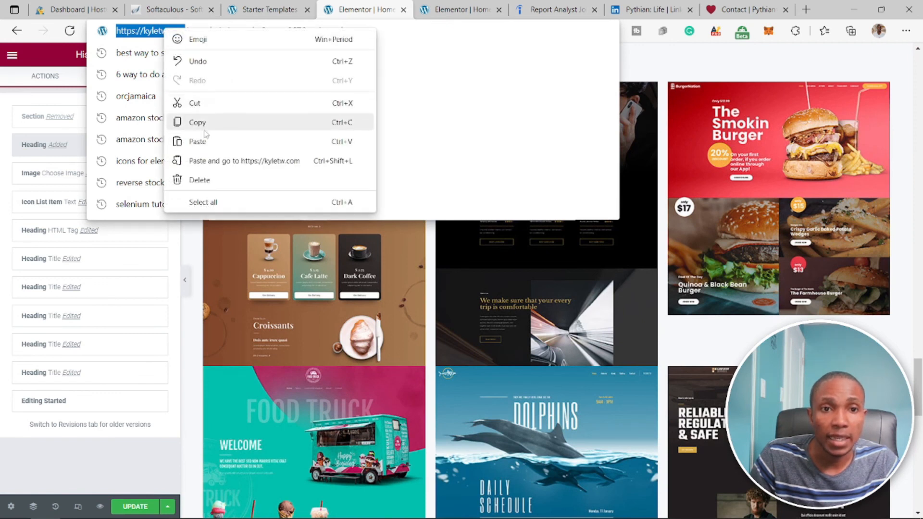
pyautogui.click(219, 121)
pyautogui.click(164, 512)
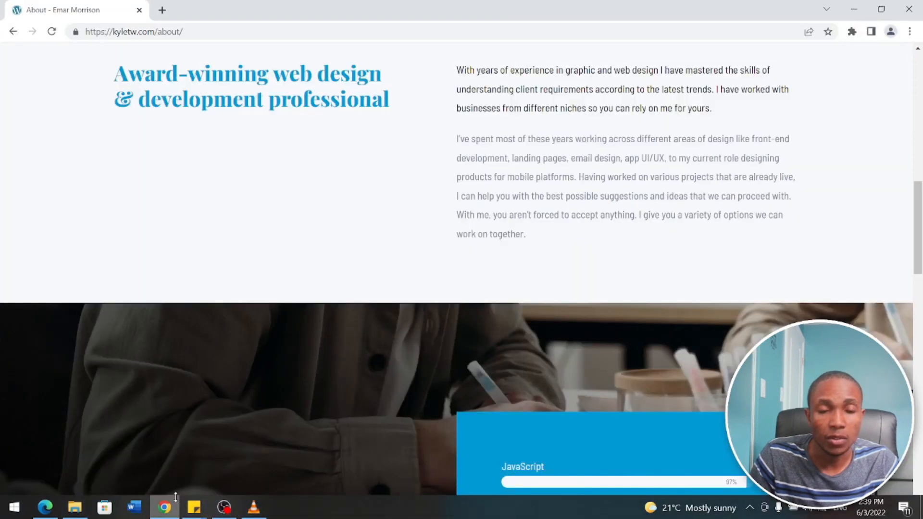
pyautogui.click(192, 31)
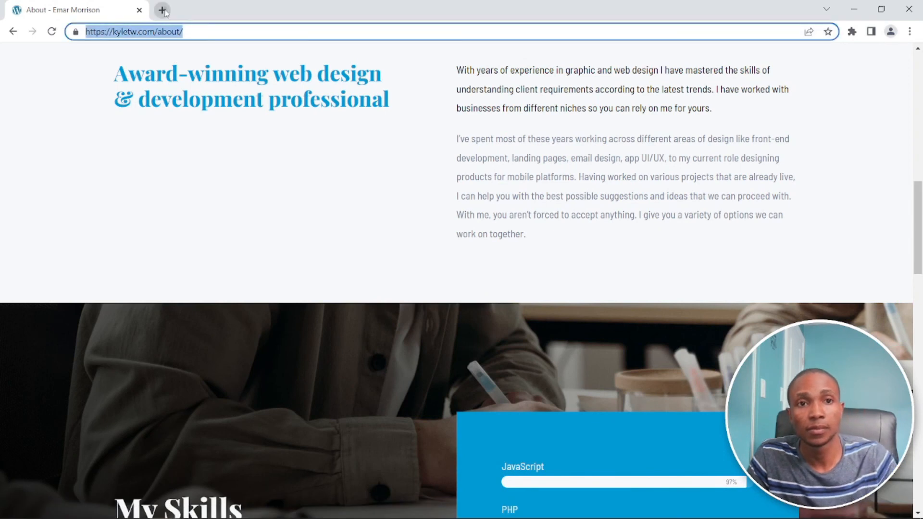
pyautogui.click(162, 10)
pyautogui.click(181, 32)
pyautogui.hotkey('ctrl', 'v')
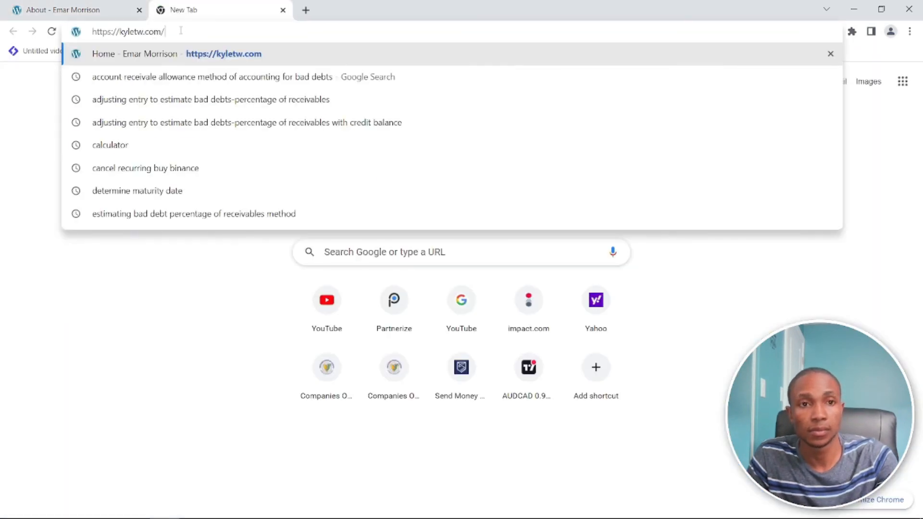
pyautogui.press('Return')
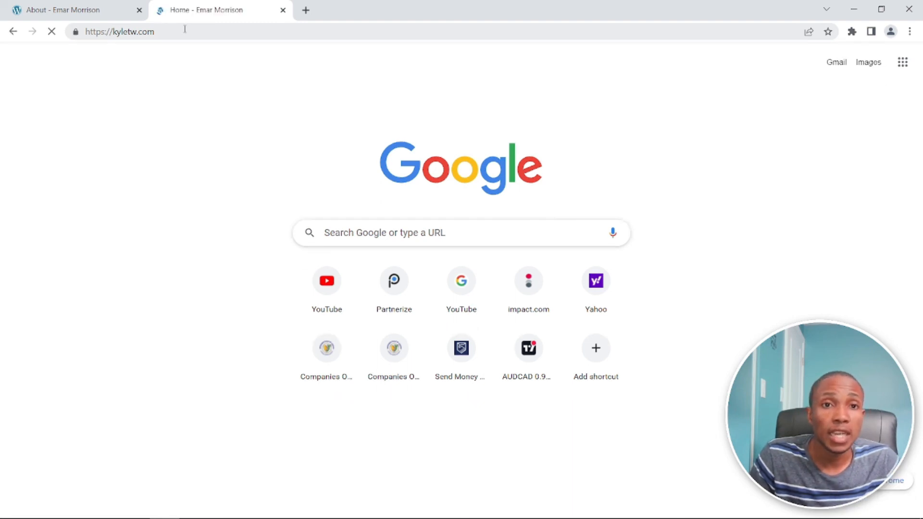
# - Examine the live home page's intro, About me and What I do sections
pyautogui.scroll(-3, 242, 211)
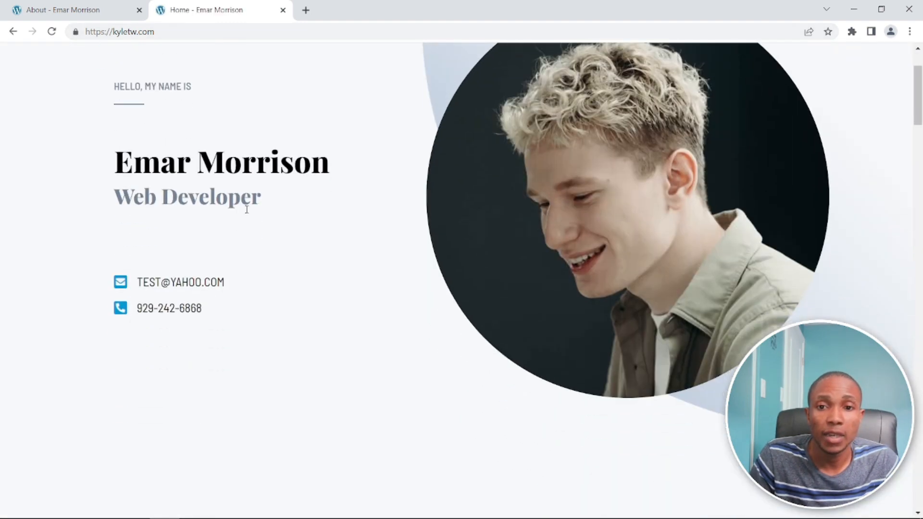
pyautogui.scroll(-3, 148, 164)
pyautogui.moveTo(140, 151); pyautogui.dragTo(221, 158)
pyautogui.scroll(5, 253, 182)
pyautogui.scroll(-8, 259, 226)
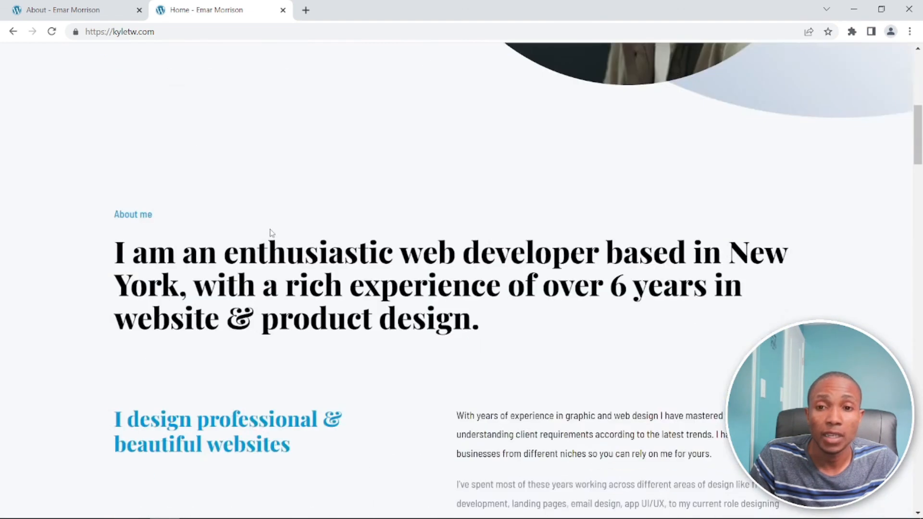
pyautogui.scroll(-9, 274, 231)
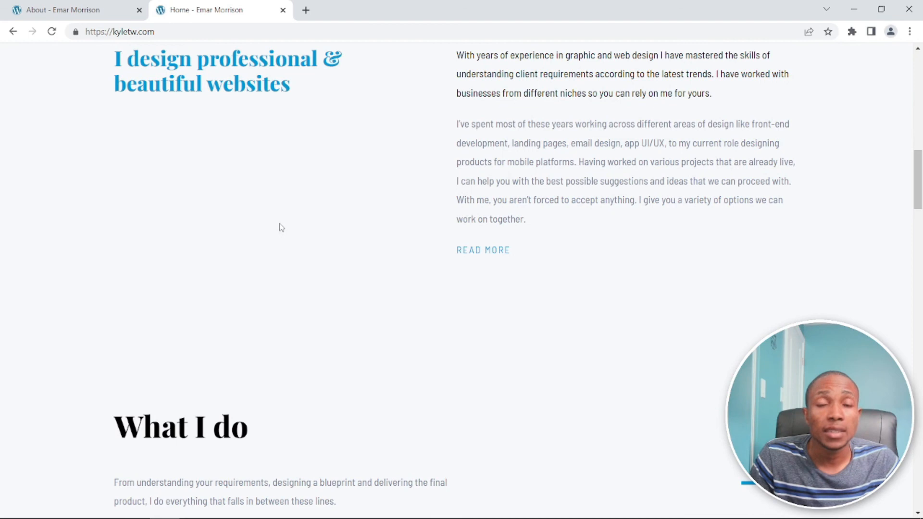